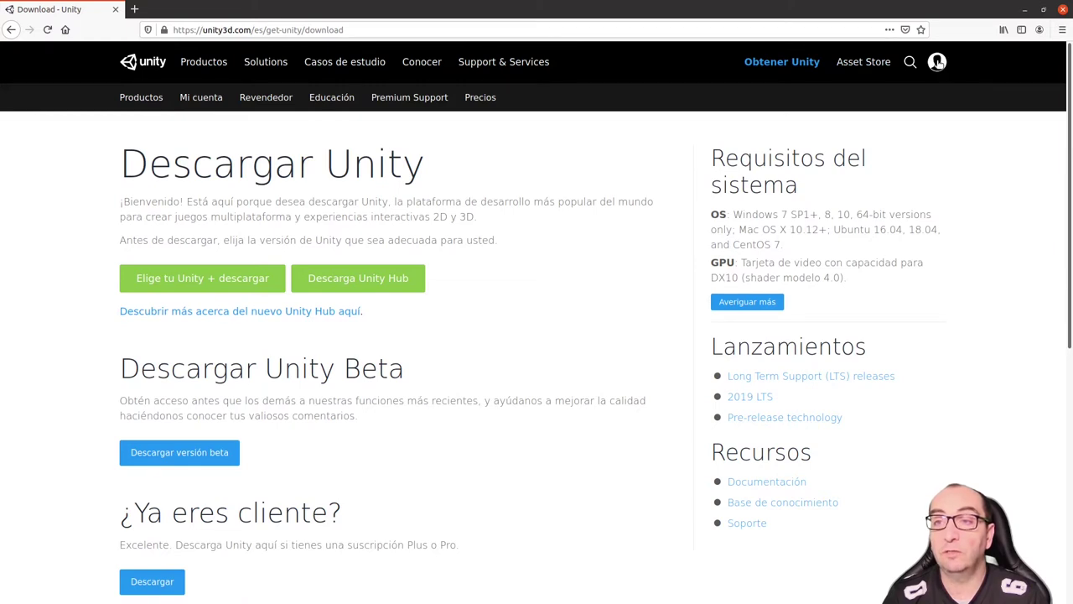
- Open the 'Crear una Unity ID' registration form from the site's Unity ID account panel
click(937, 64)
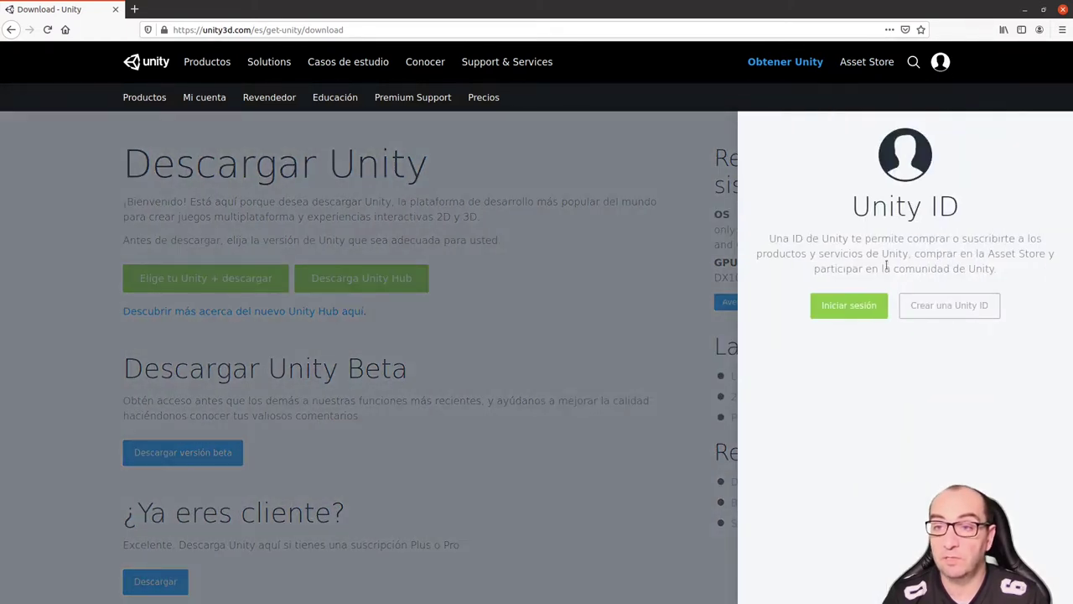
click(925, 313)
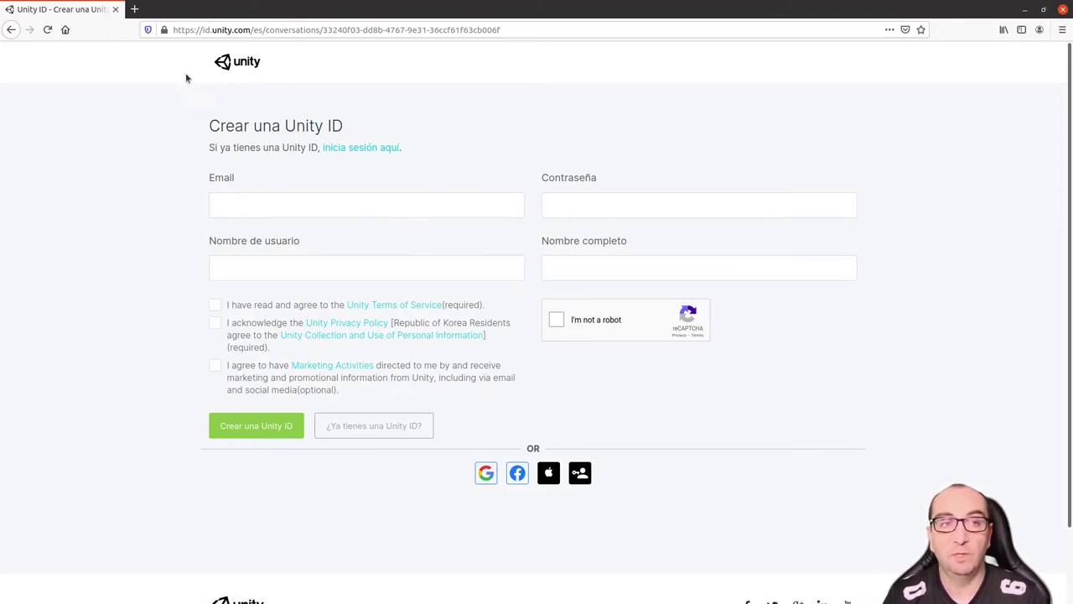
- Go back from the sign-up form to the Unity download page
click(12, 30)
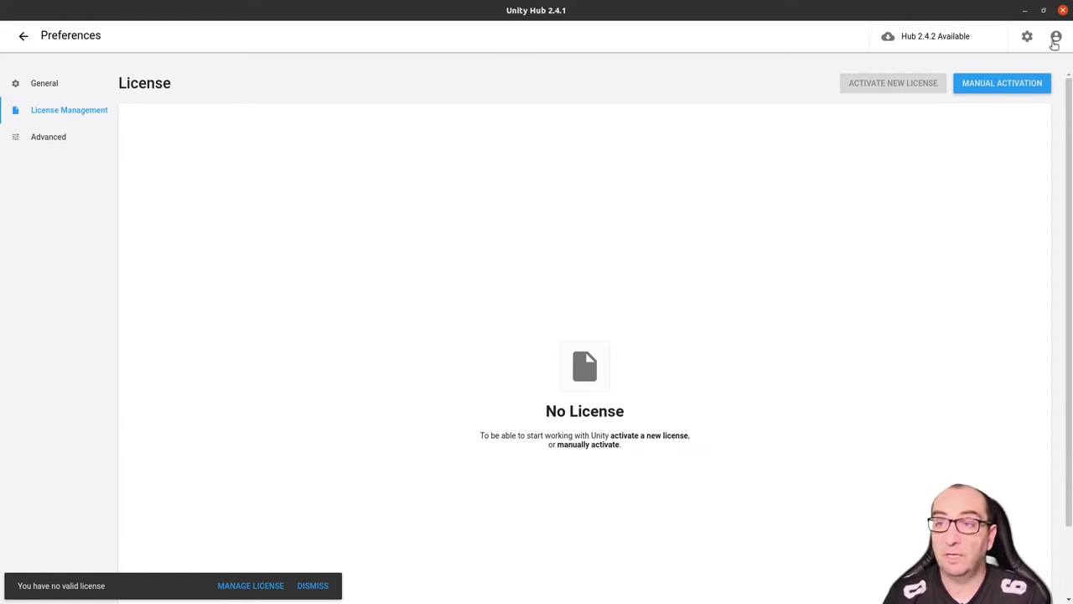
- Sign in to the Unity account from Unity Hub's top-right account menu
click(1057, 38)
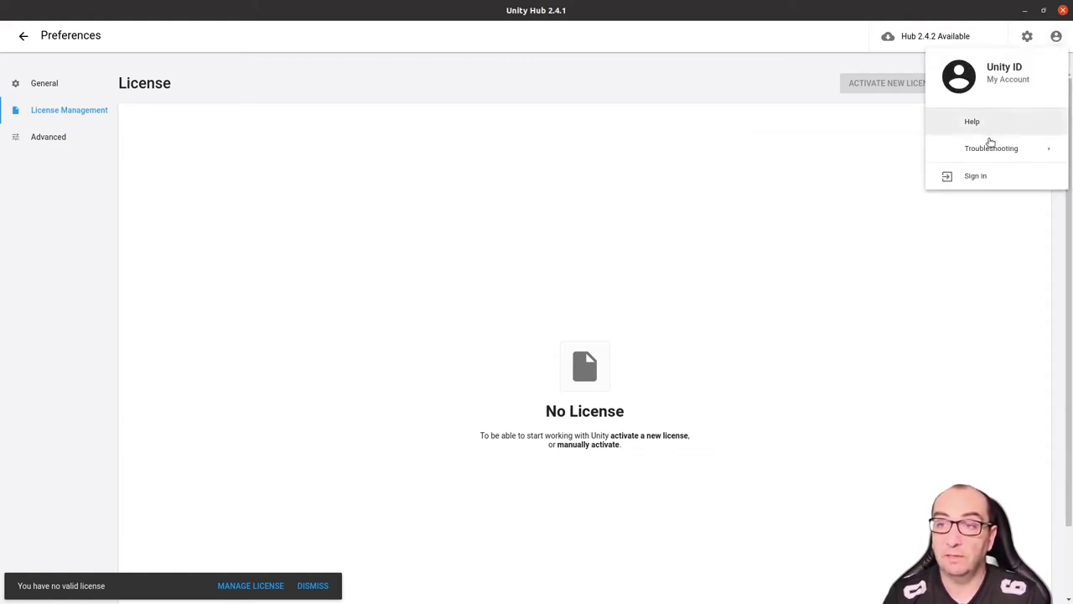
mouse_move(991, 146)
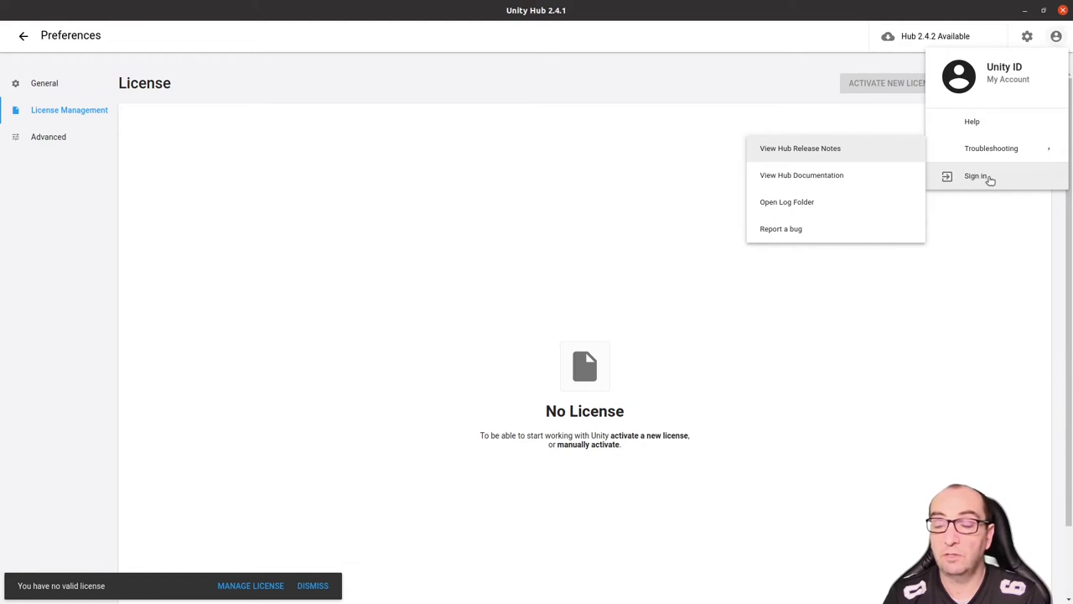
click(942, 277)
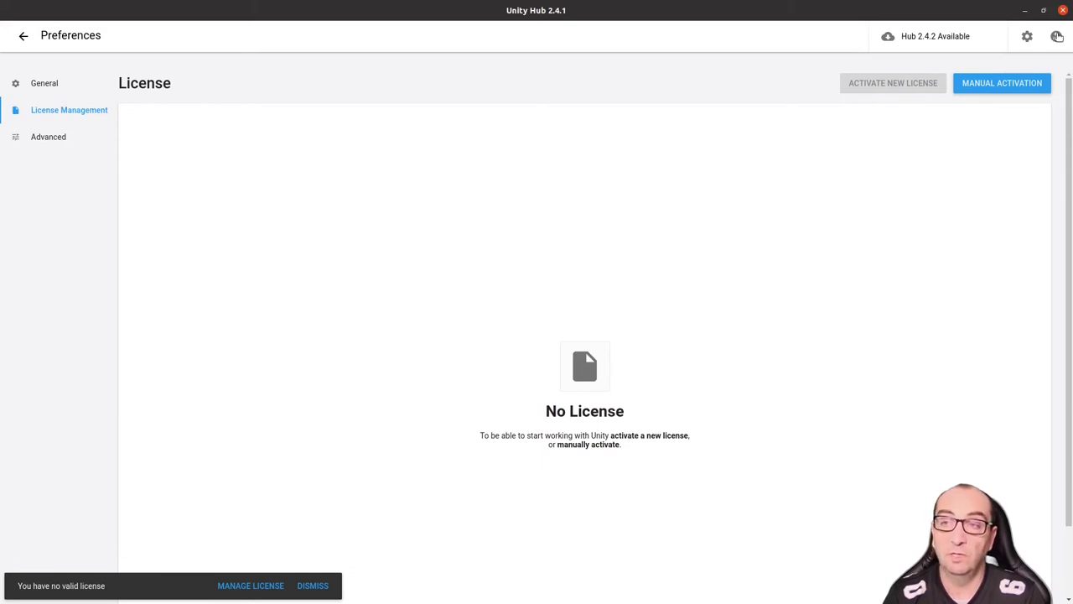
click(1059, 37)
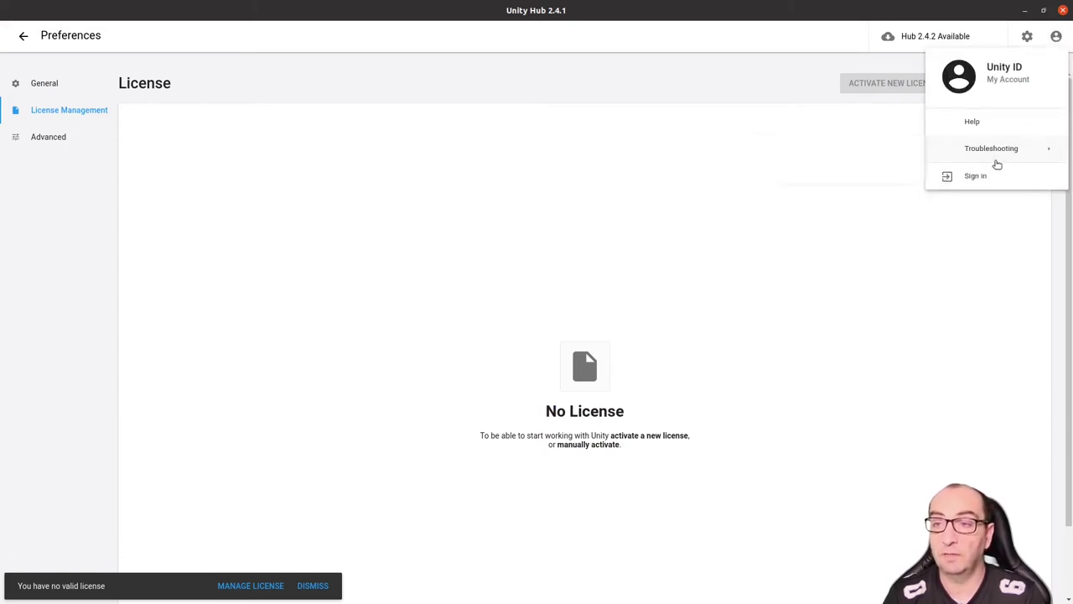
click(979, 177)
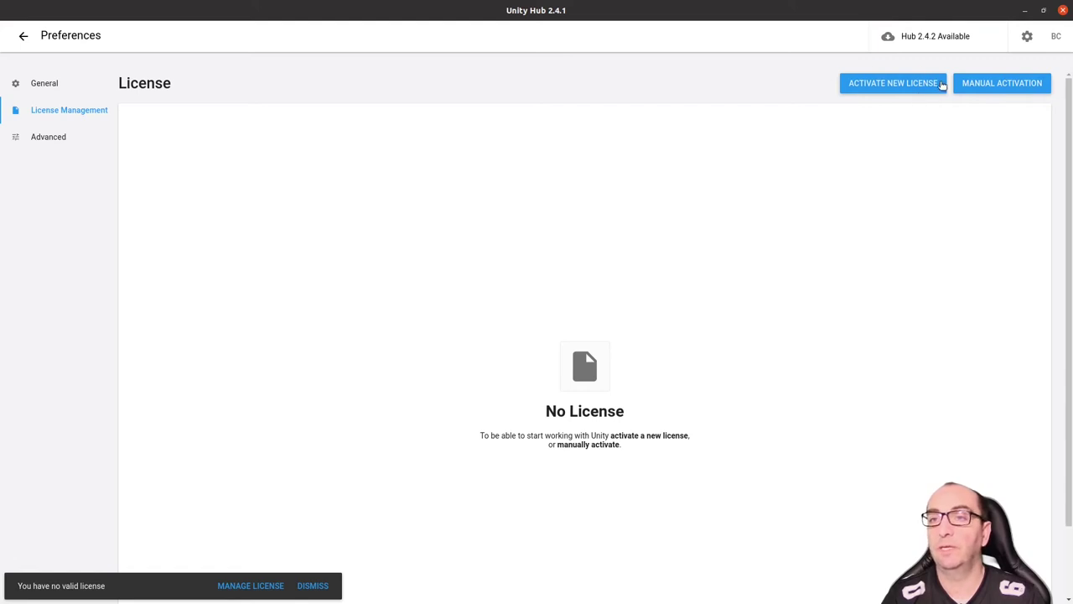
- Activate a new Unity Personal license, declaring Unity is not used professionally
click(900, 87)
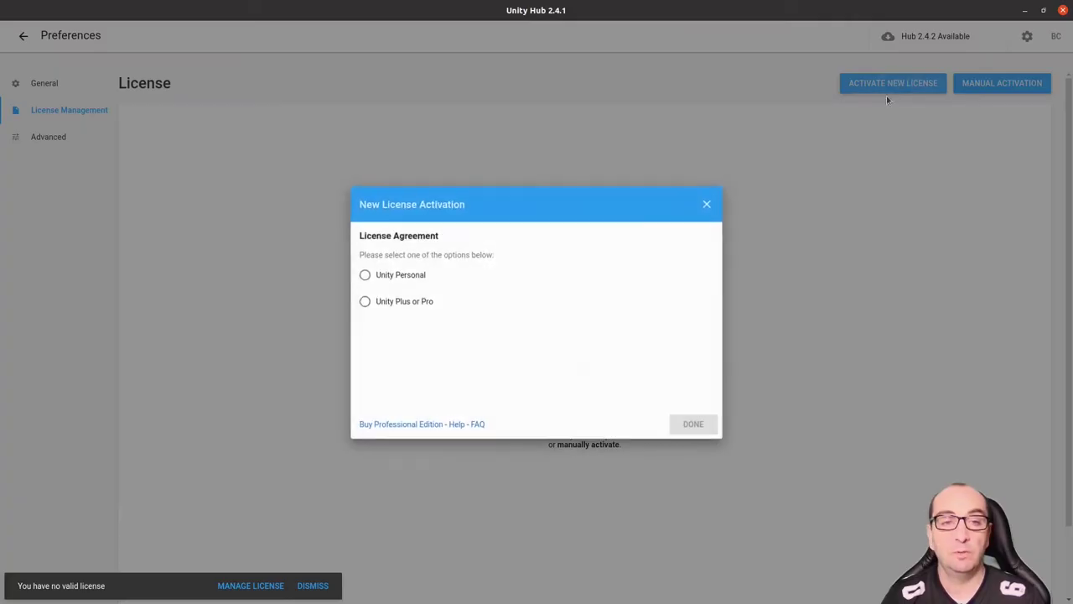
click(382, 276)
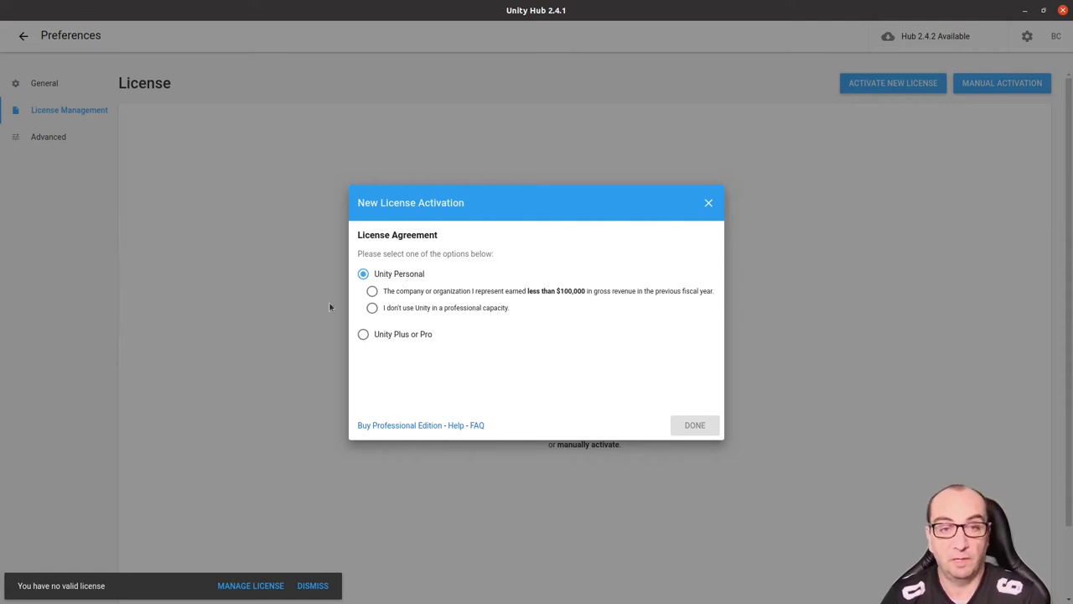
click(373, 308)
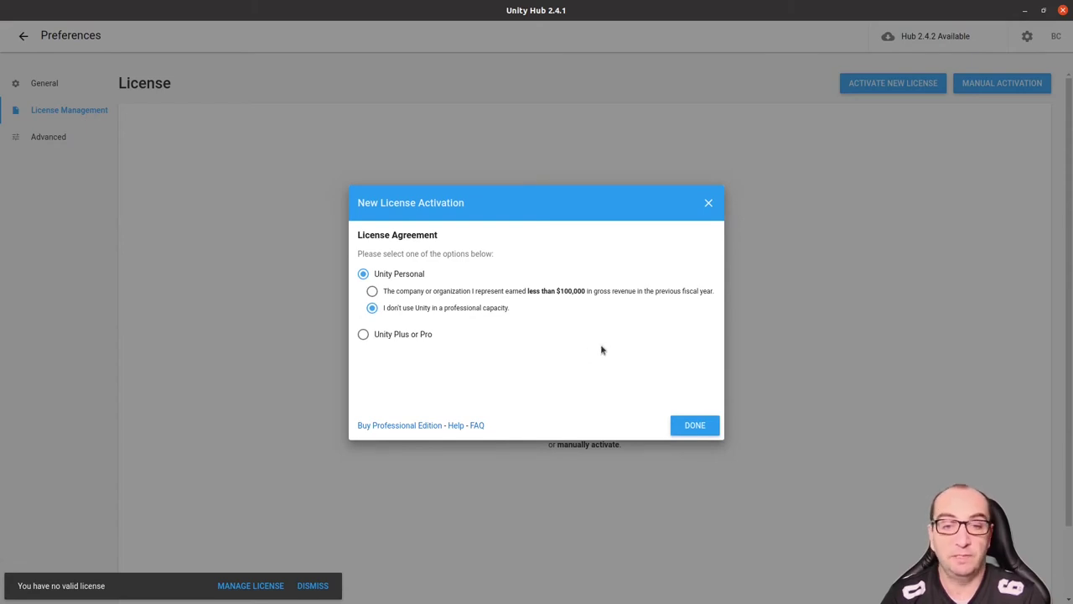
click(703, 421)
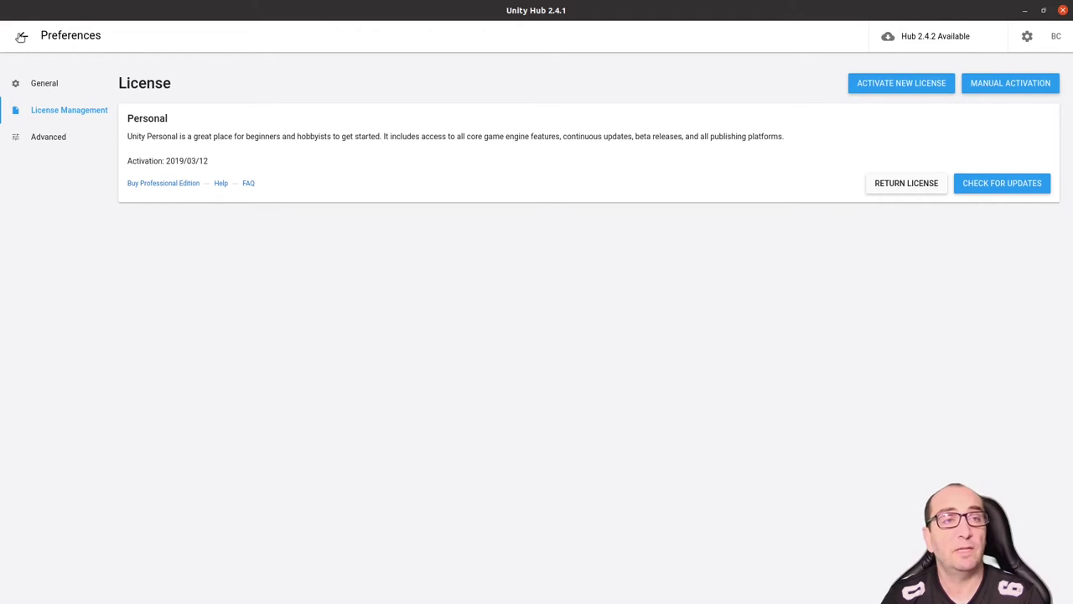
- Leave Preferences, browse Learn and Community, then list installed editors 2020.1.3f1, 2019.4.9f1, 2018.4.26f1
click(21, 37)
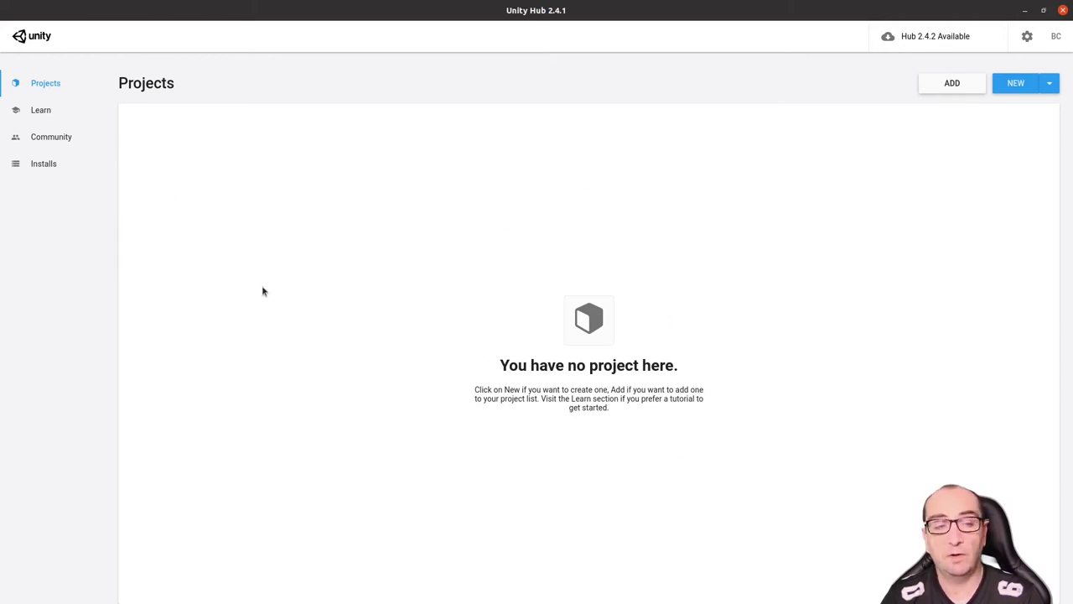
click(40, 109)
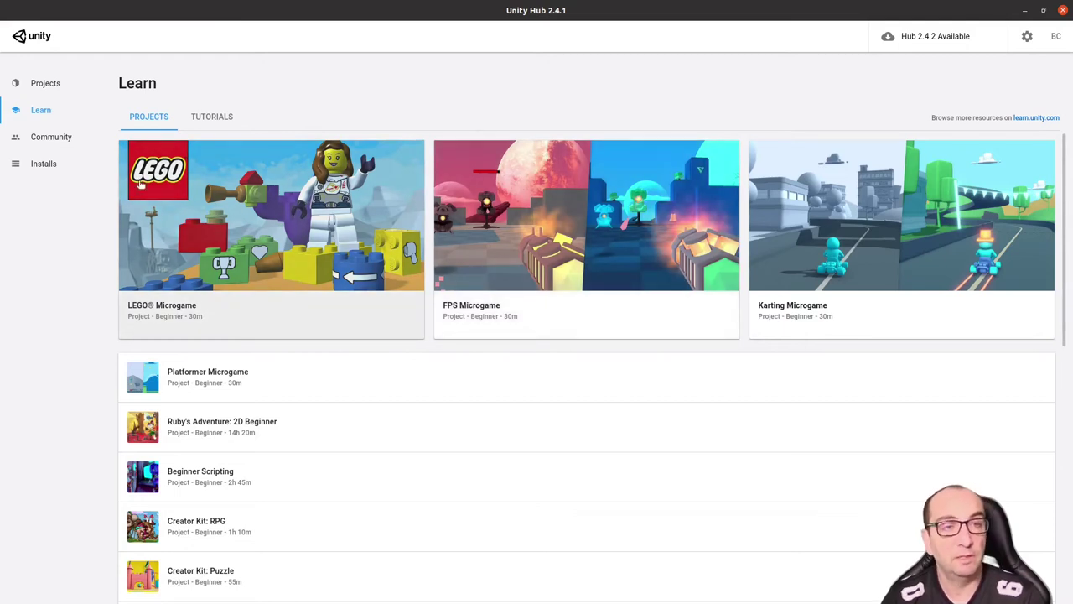
click(70, 141)
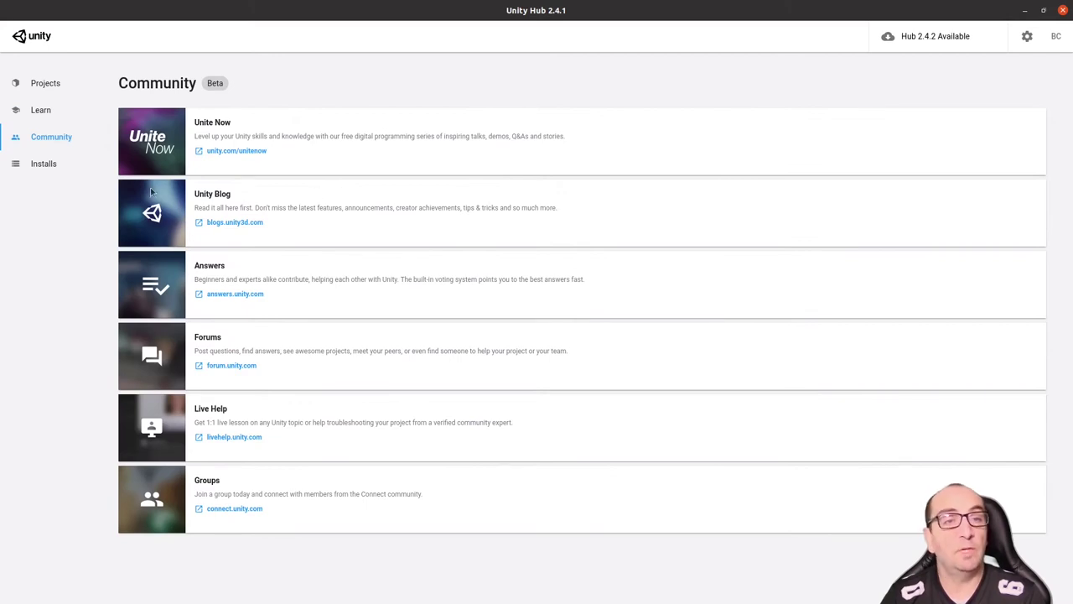
click(54, 166)
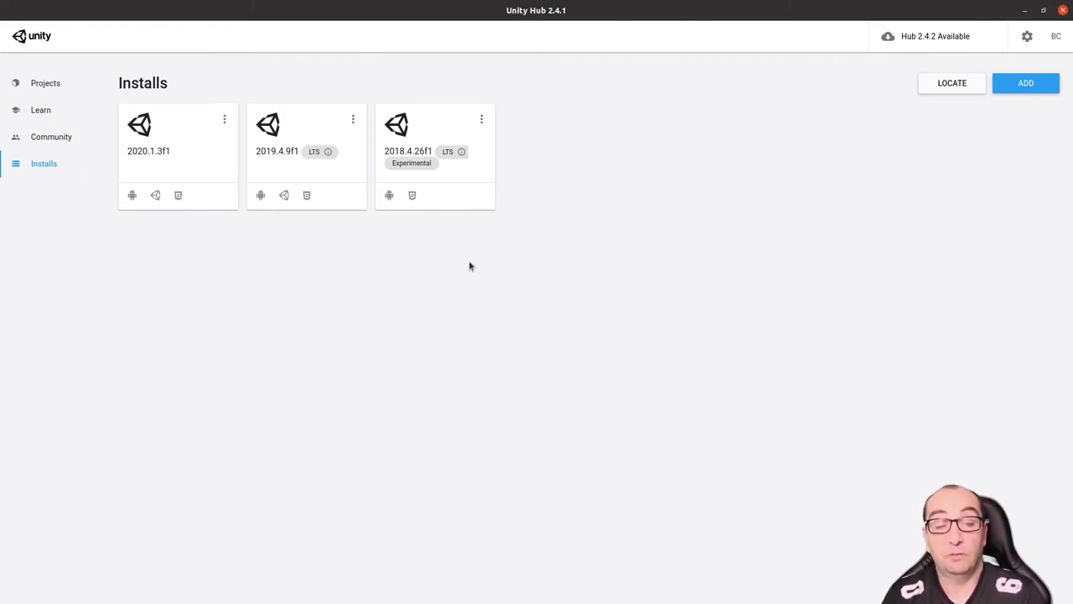
- Start adding Unity 2019.4.21f1 and continue to its module selection
click(1034, 86)
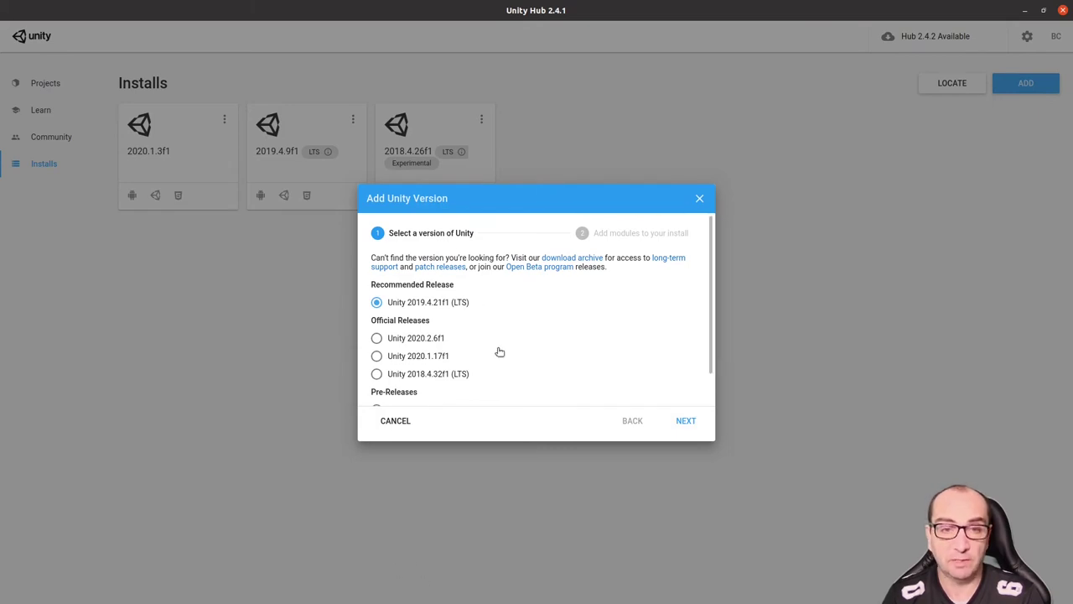
scroll(487, 342, down, 1)
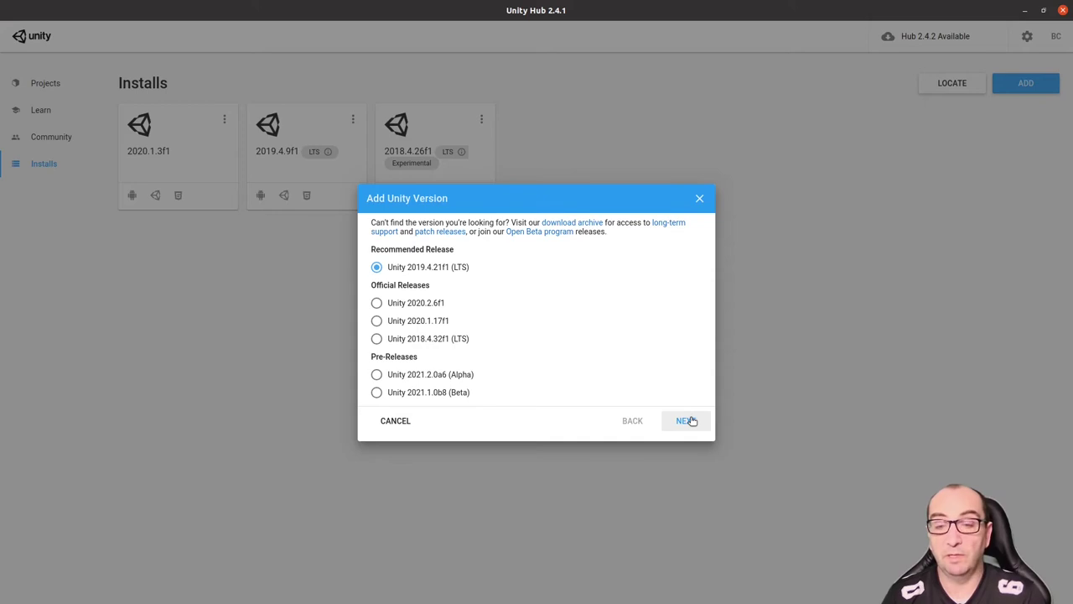
click(692, 421)
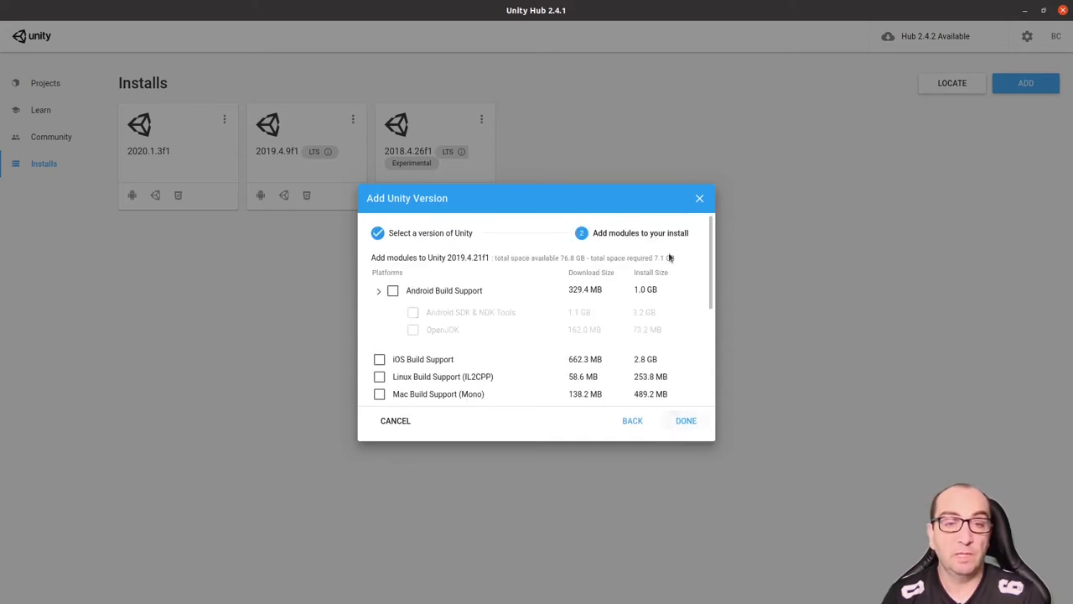
- Check Android Build Support, Linux Build Support (IL2CPP) and Windows Build Support (Mono) modules
click(378, 290)
click(392, 290)
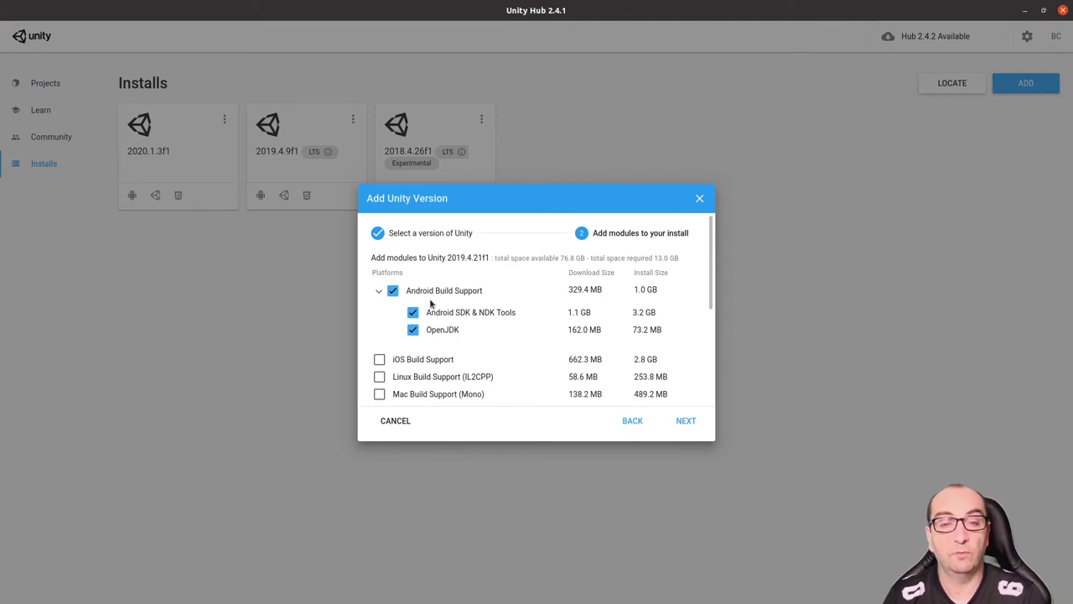
click(379, 377)
scroll(445, 378, down, 3)
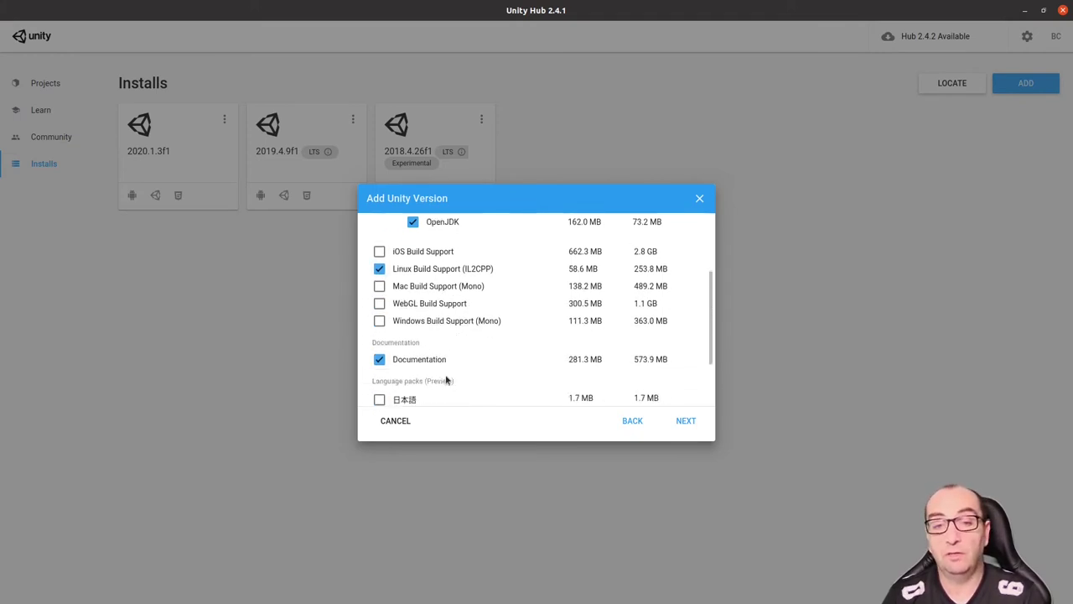
scroll(453, 329, up, 1)
click(379, 339)
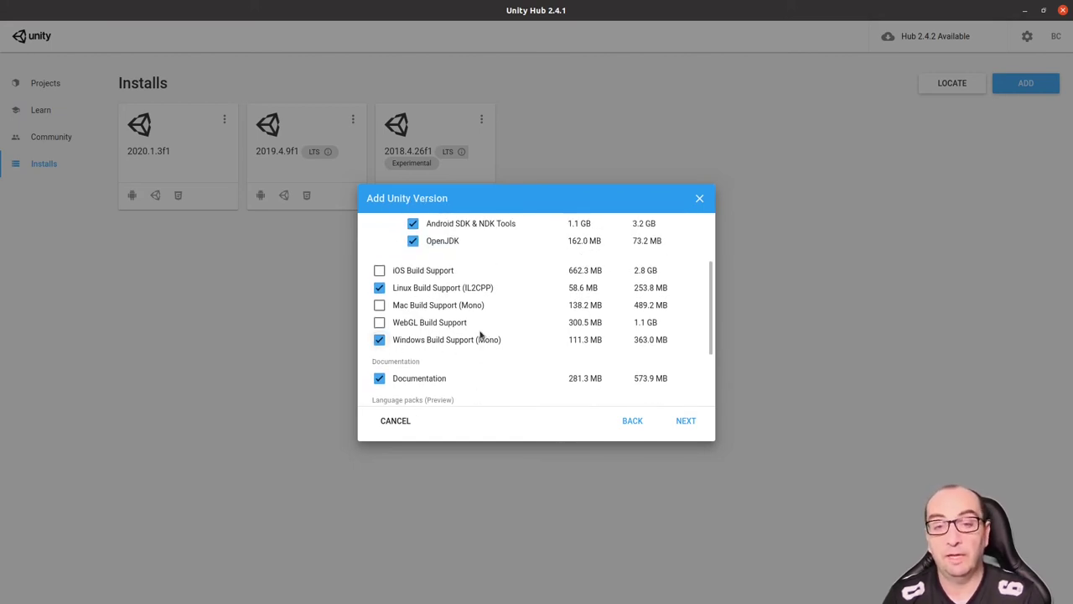
scroll(479, 336, down, 1)
scroll(480, 336, up, 2)
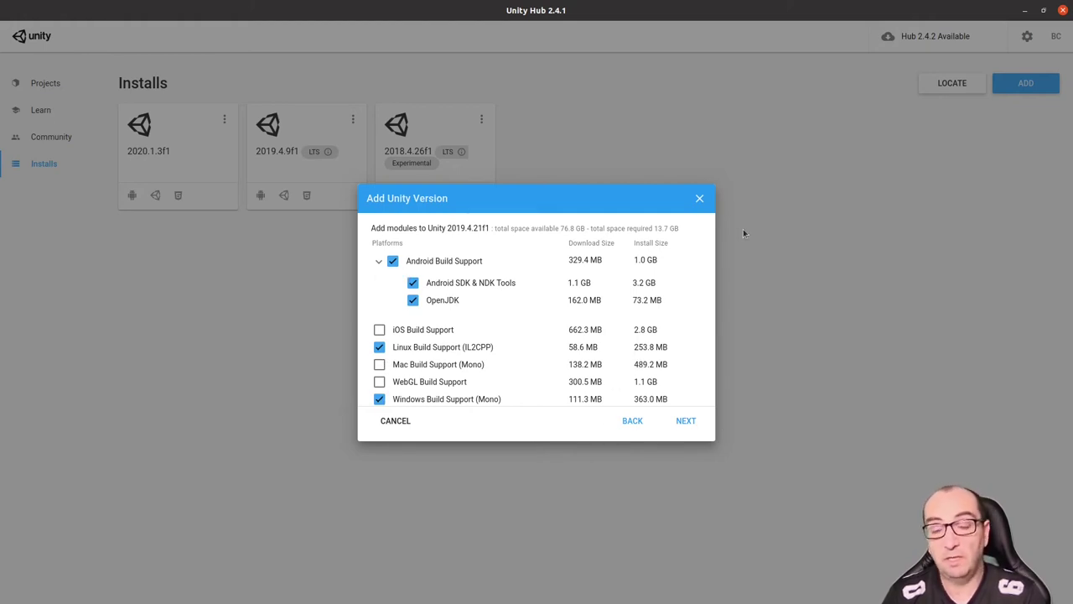
- Close the module dialog and start a new Unity 2020.1.3f1 project from the Projects NEW dropdown
click(699, 198)
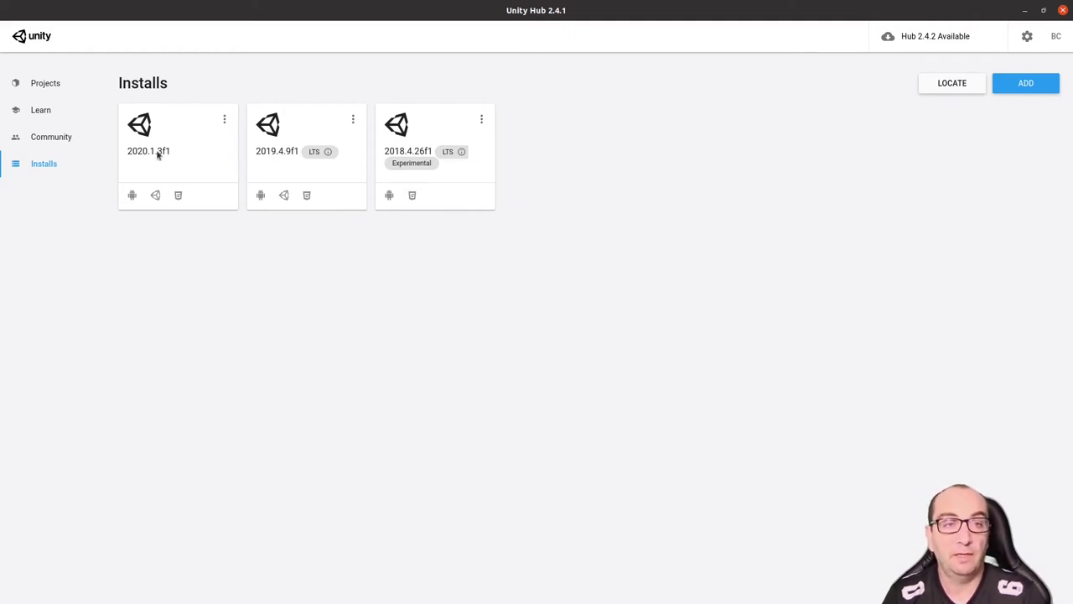
click(62, 84)
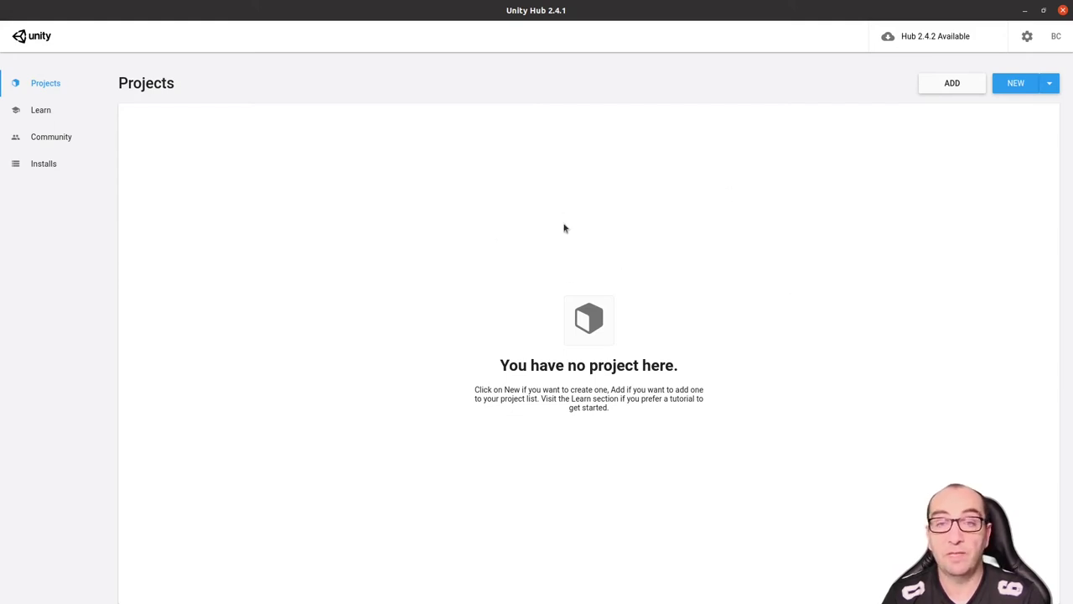
click(1049, 84)
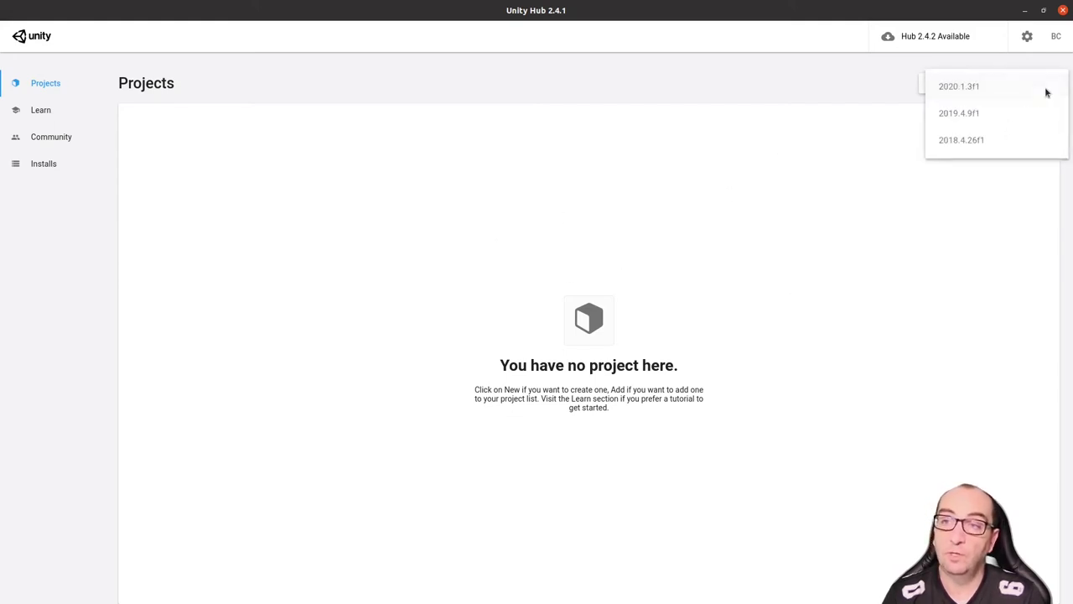
click(1002, 206)
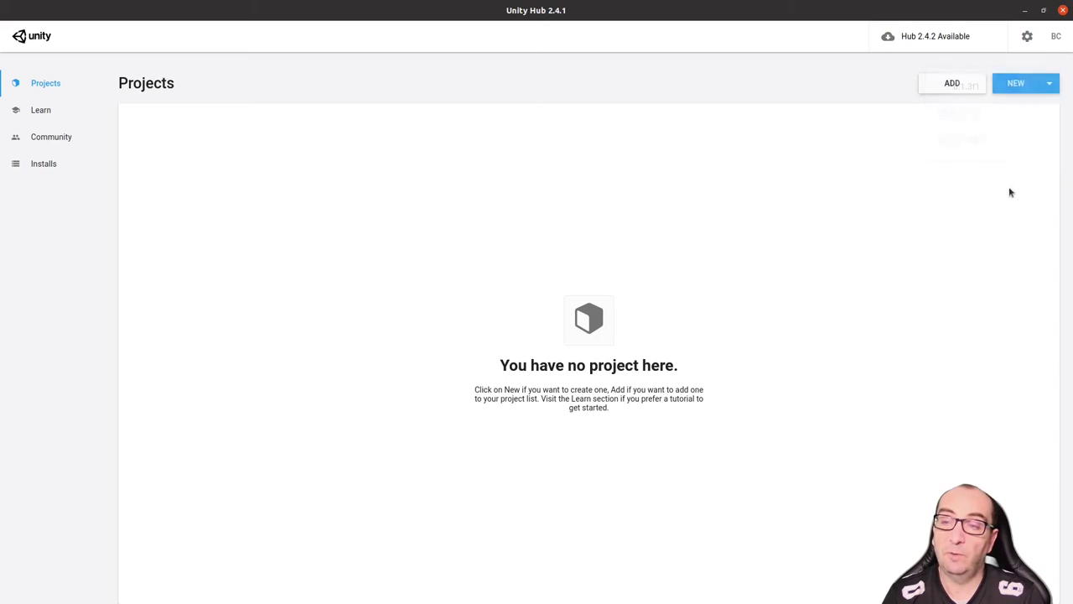
click(1049, 86)
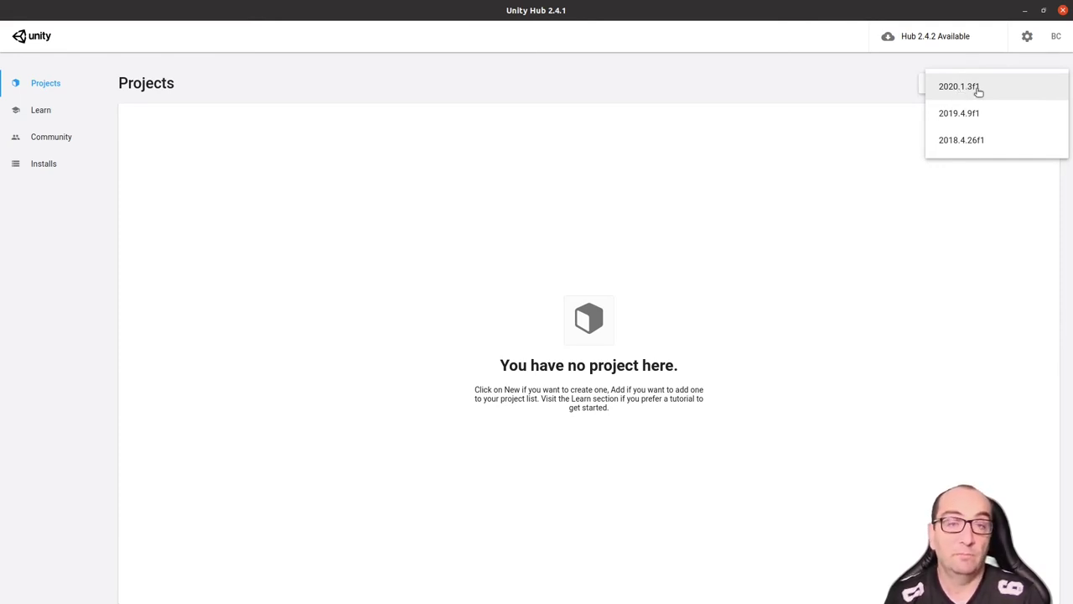
click(978, 89)
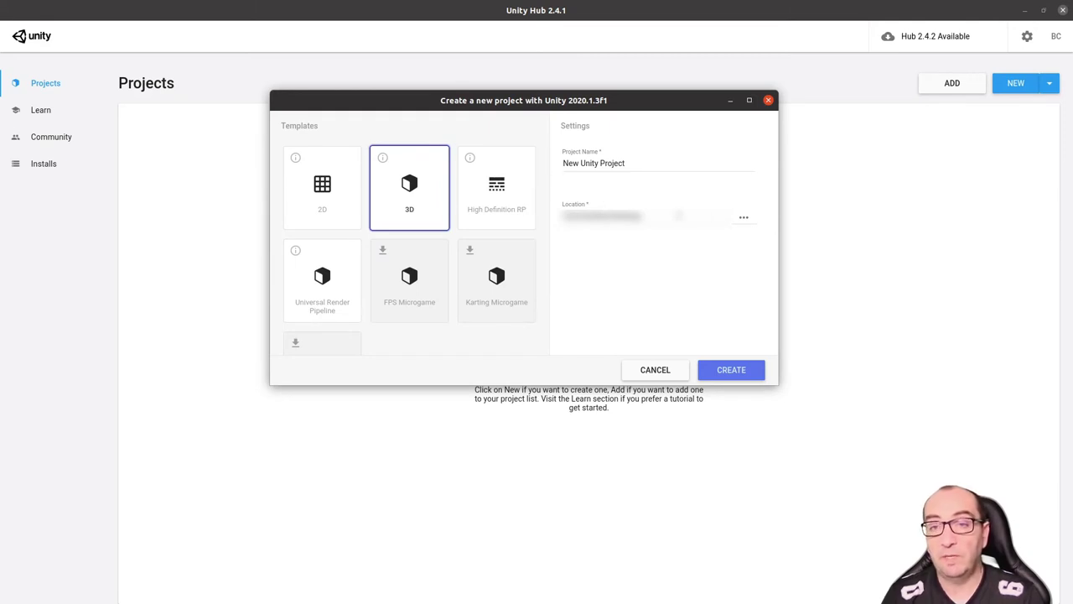
- Replace the default project name with TutorialVR and create the 3D project
triple_click(637, 163)
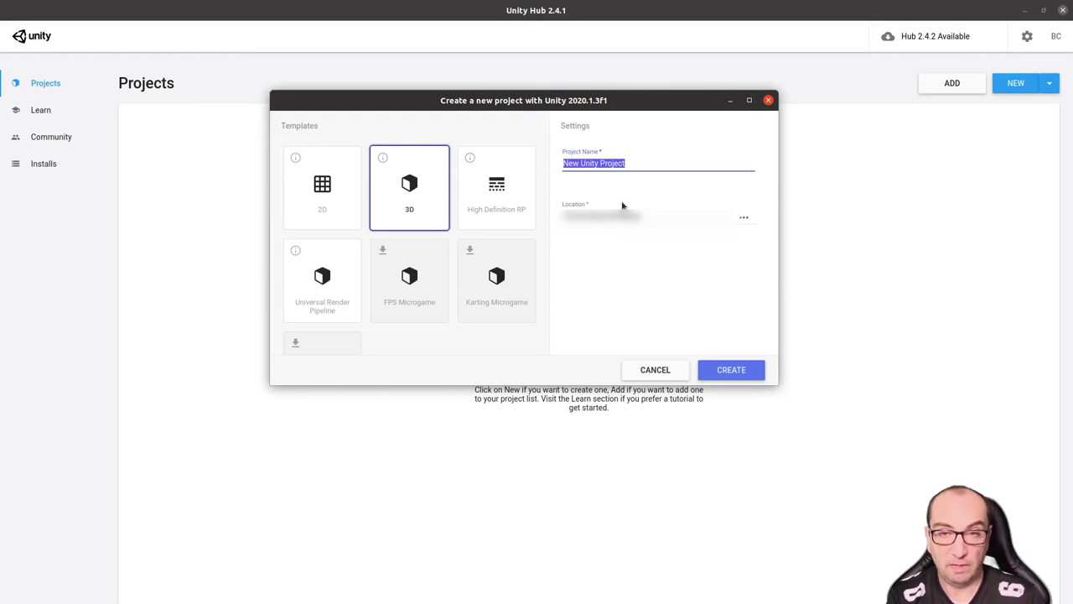
text(TutorialVRUnity)
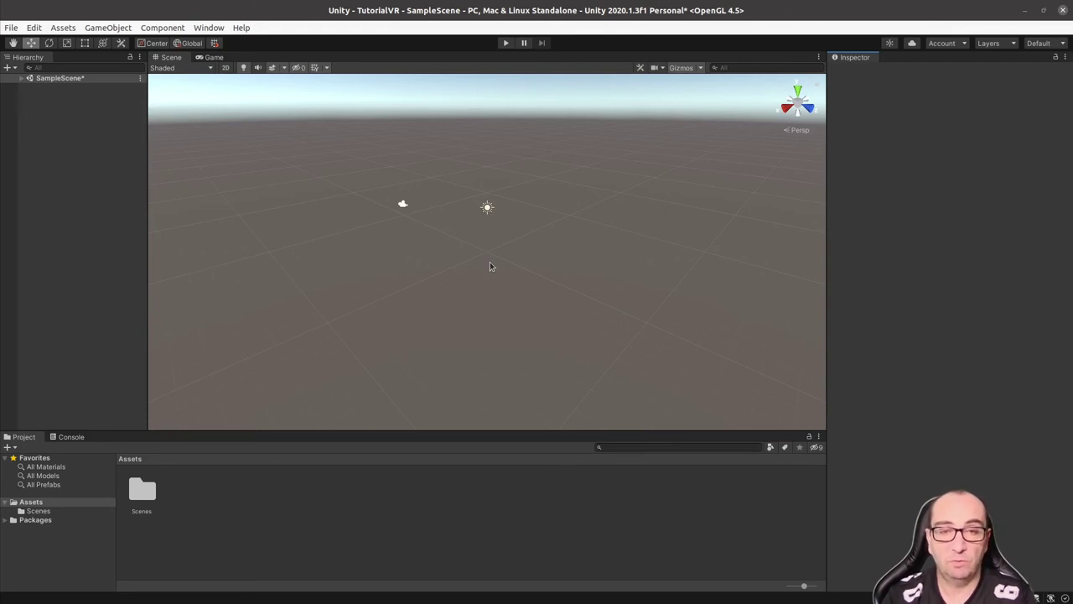
- Select Main Camera in the Hierarchy and inspect its Transform at position 0, 1, -10
click(488, 208)
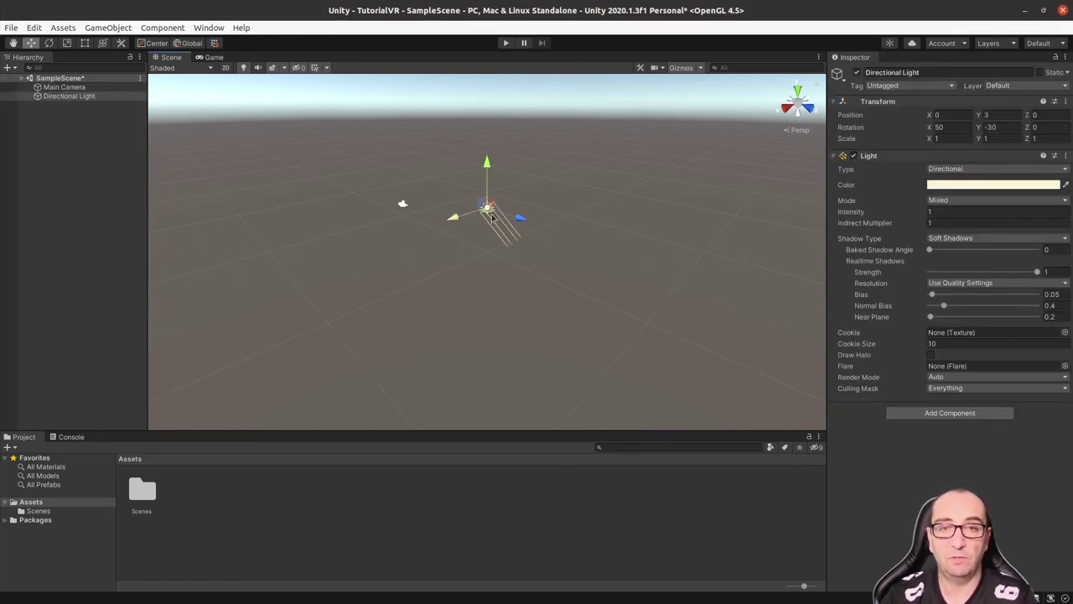
click(483, 226)
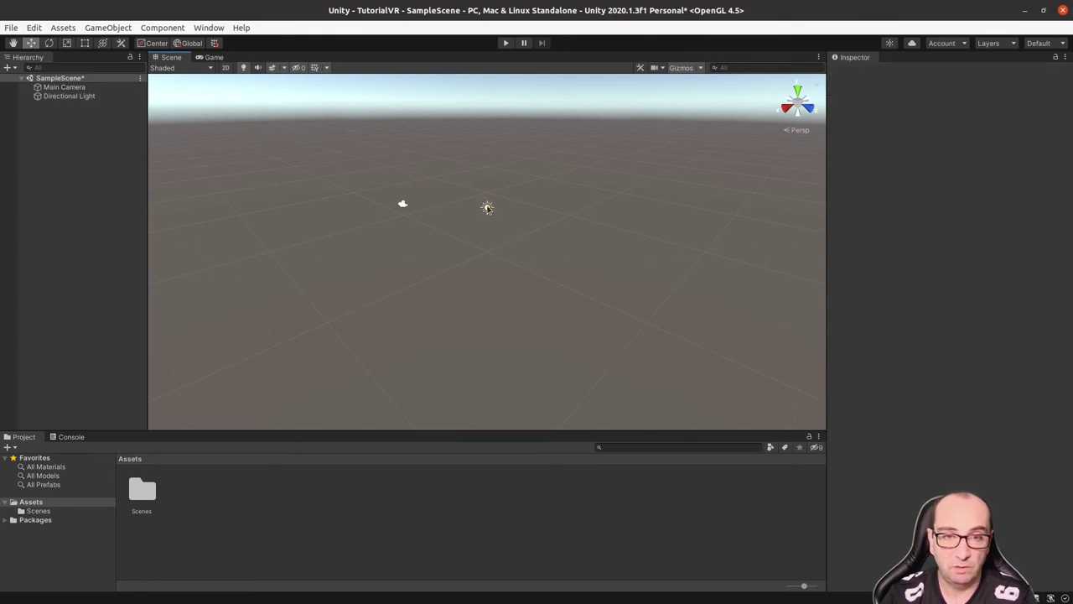
click(487, 209)
click(403, 206)
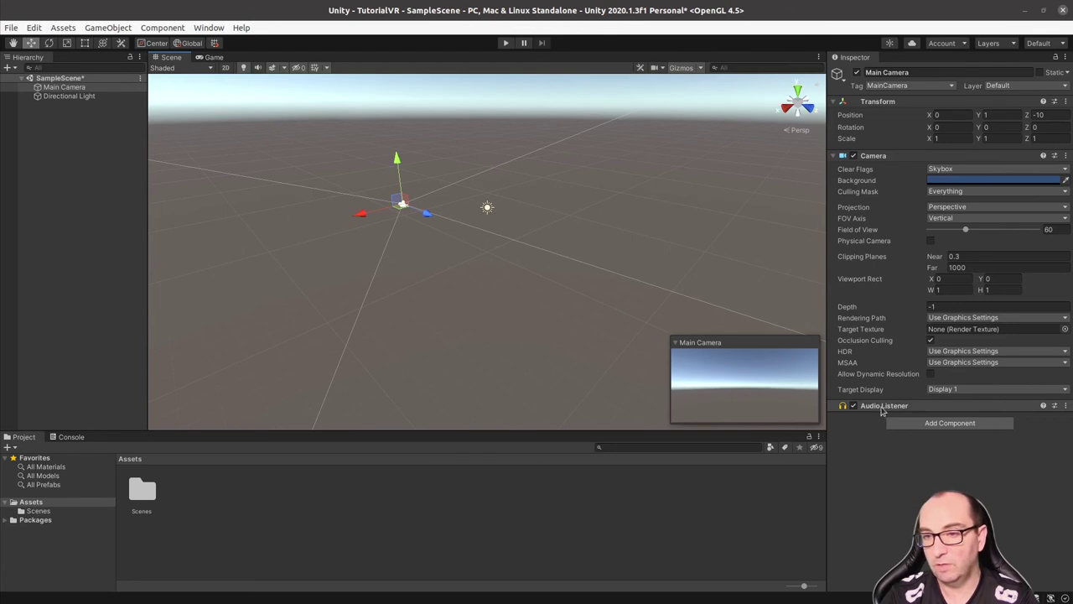
click(878, 102)
click(880, 104)
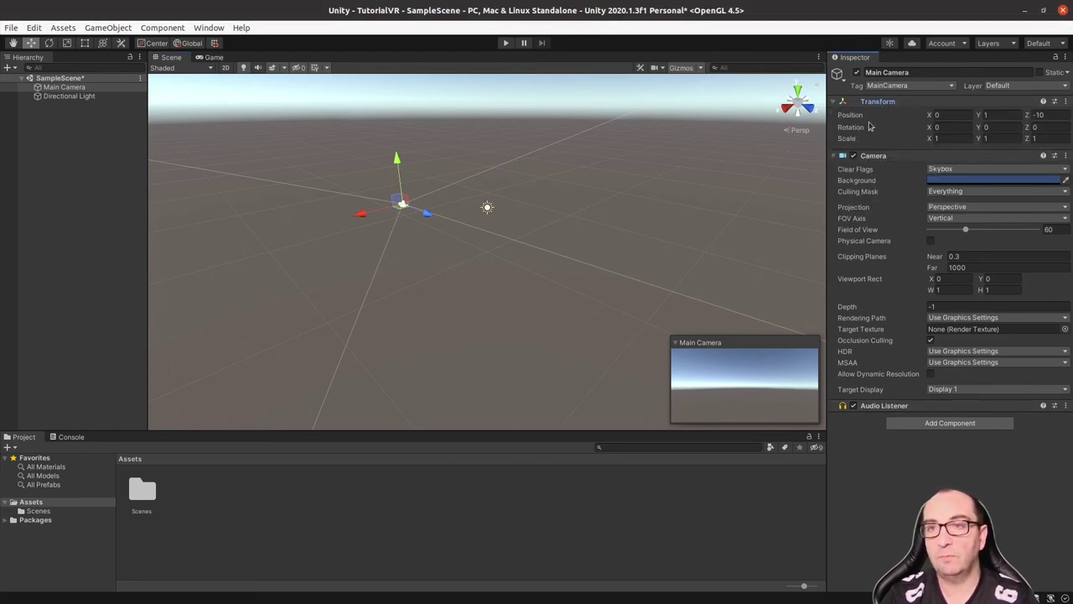
click(871, 157)
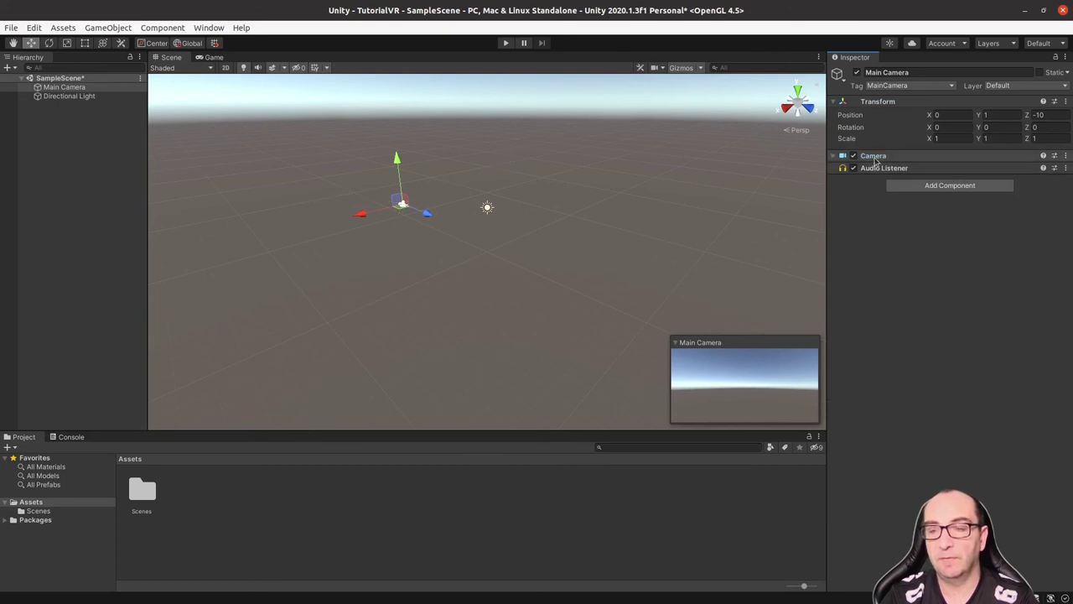
click(878, 103)
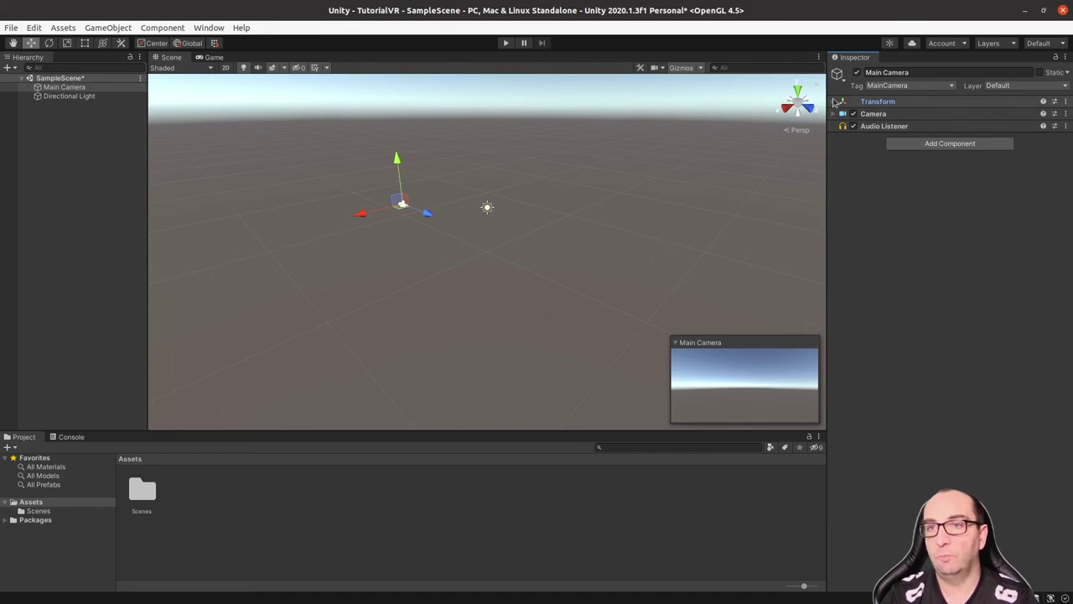
click(872, 104)
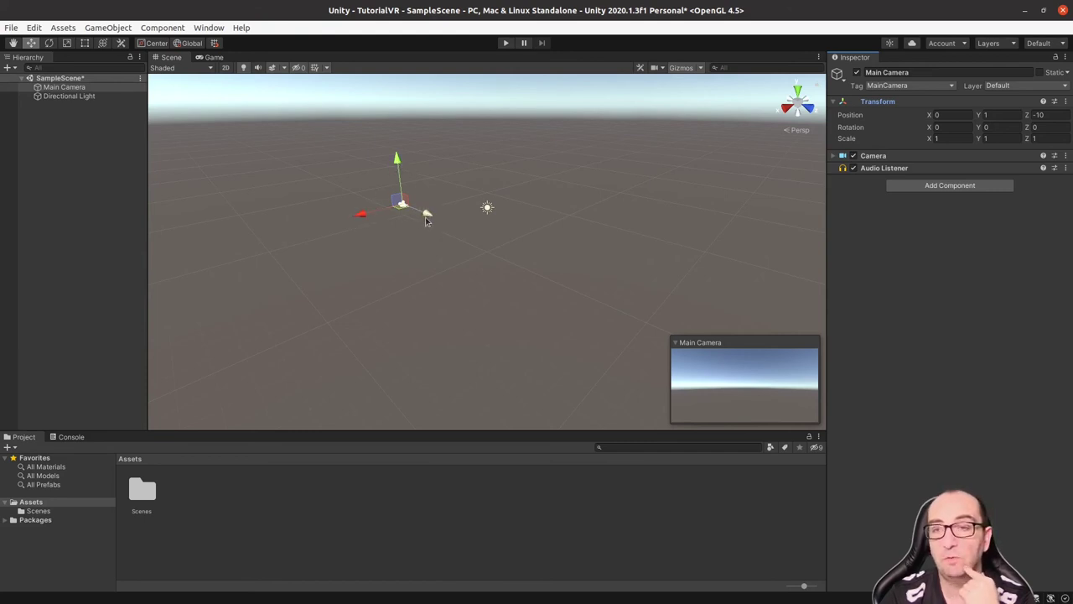
- Drag Main Camera's Z-axis gizmo back and forth until it rests at -1.18, 2.55, -6.47
mouse_move(423, 216)
mouse_down()
mouse_move(493, 257)
mouse_move(457, 257)
mouse_up()
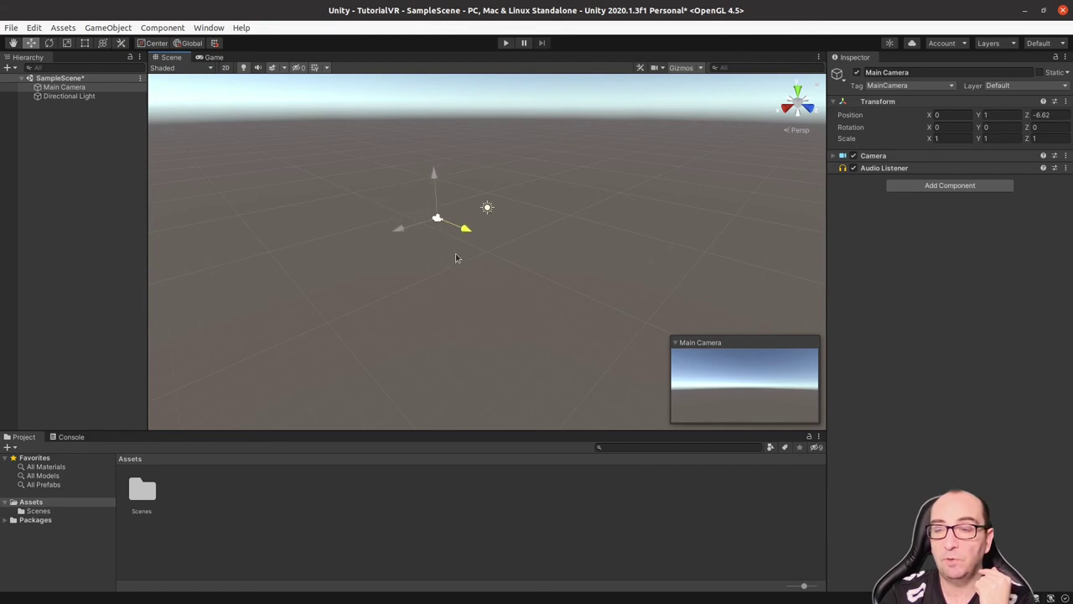
drag(456, 258, 447, 232)
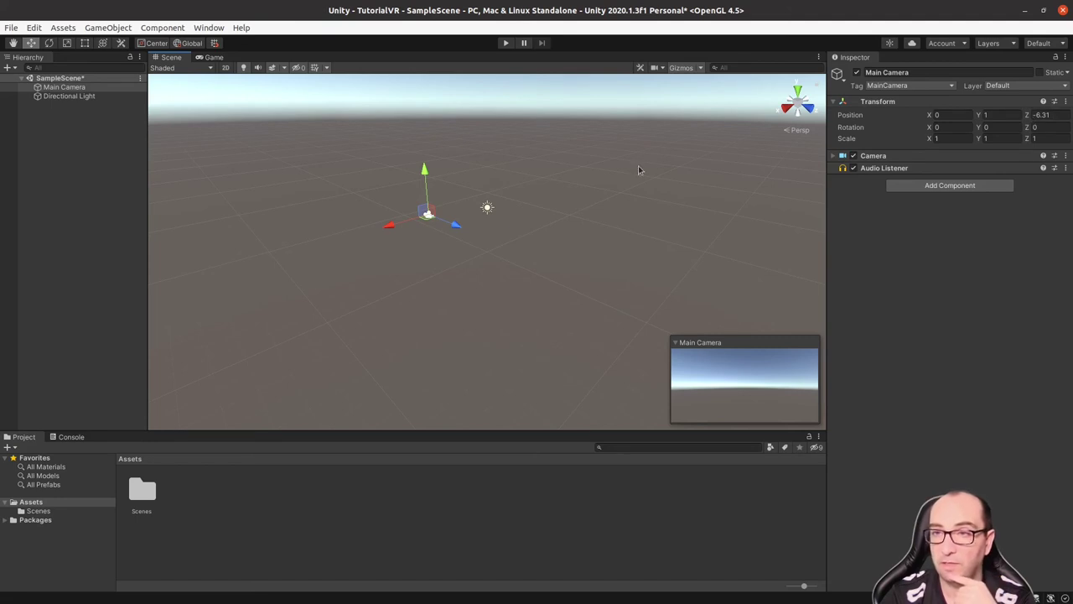
drag(463, 226, 519, 258)
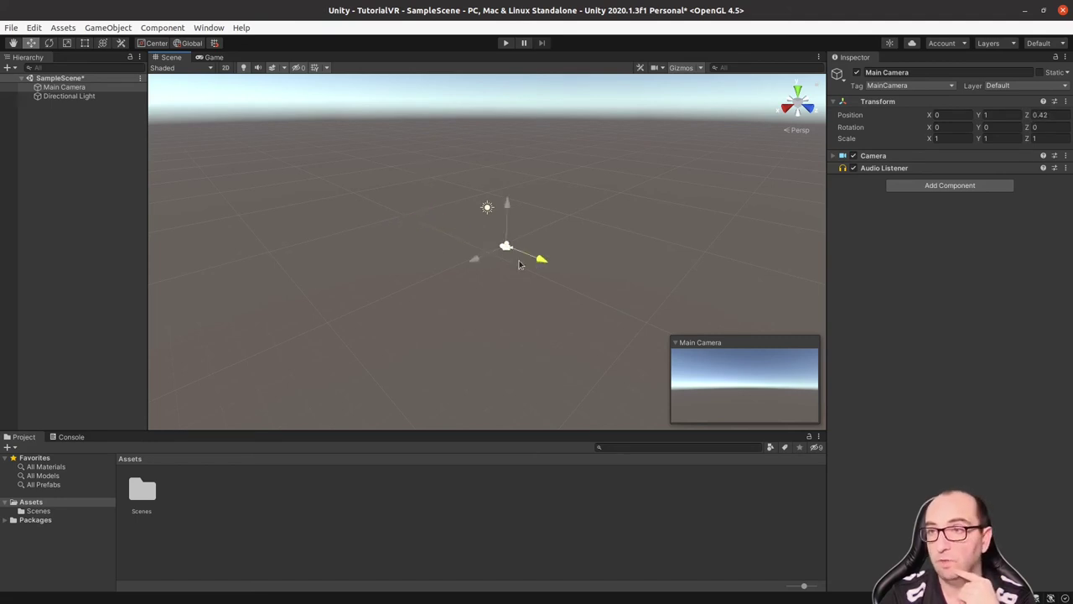
mouse_move(519, 258)
mouse_down()
mouse_move(446, 151)
mouse_move(402, 207)
mouse_up()
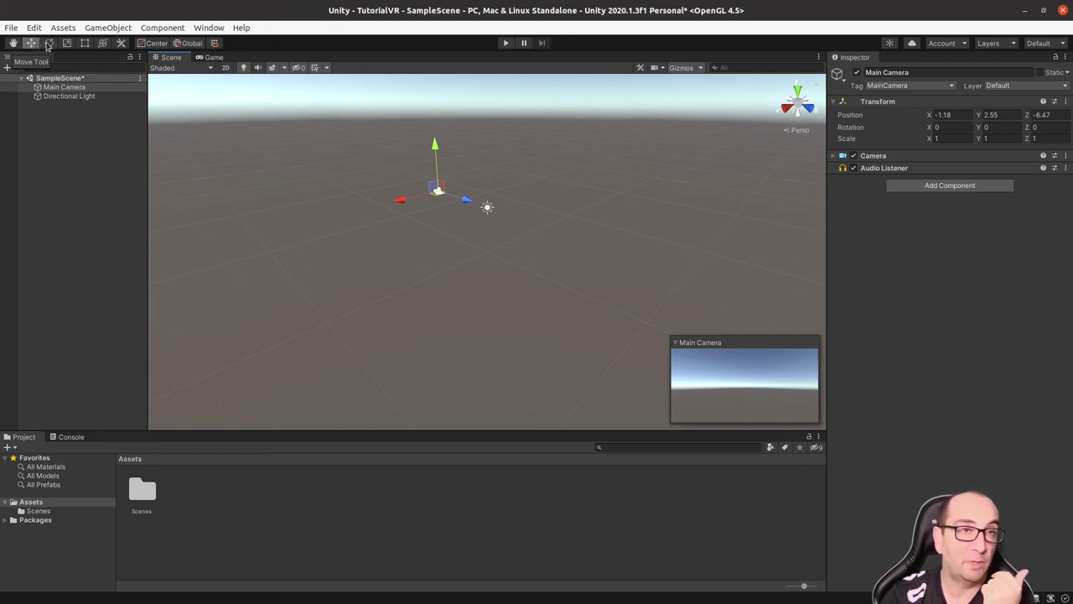
- Rotate the Main Camera with the Rotate tool to about X 23.1, Y 162, Z 0
click(49, 43)
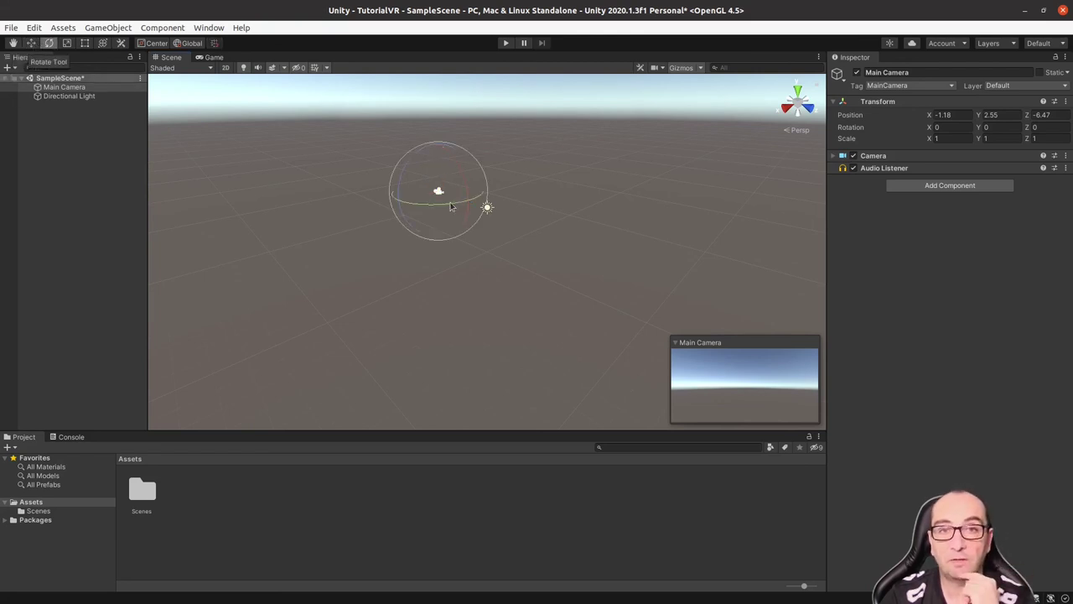
mouse_move(463, 182)
mouse_down()
mouse_move(430, 100)
mouse_move(410, 209)
mouse_move(215, 244)
mouse_move(289, 226)
mouse_up()
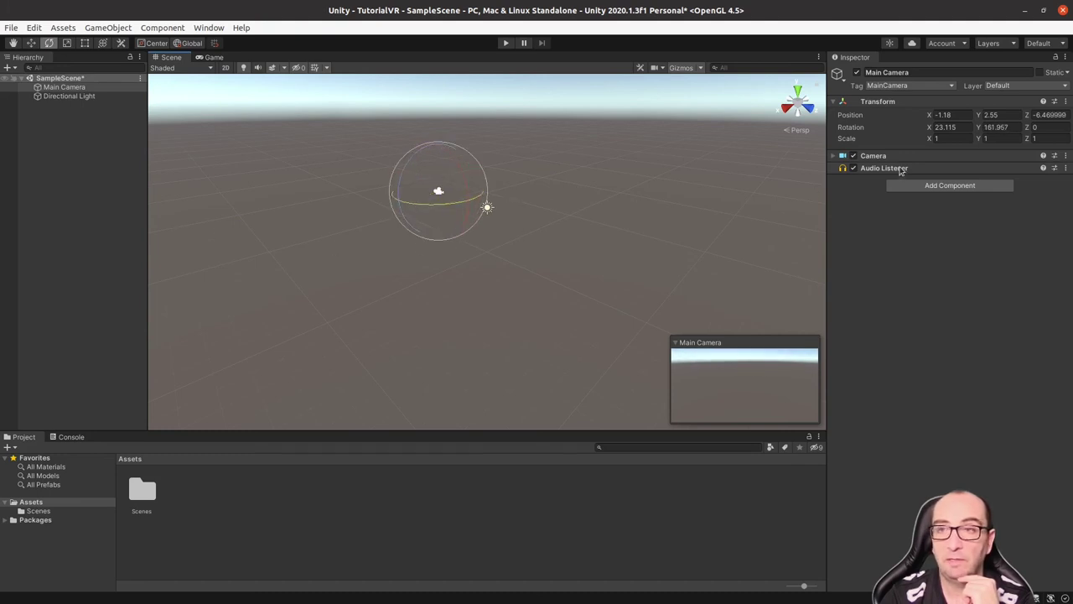
click(946, 115)
text(0)
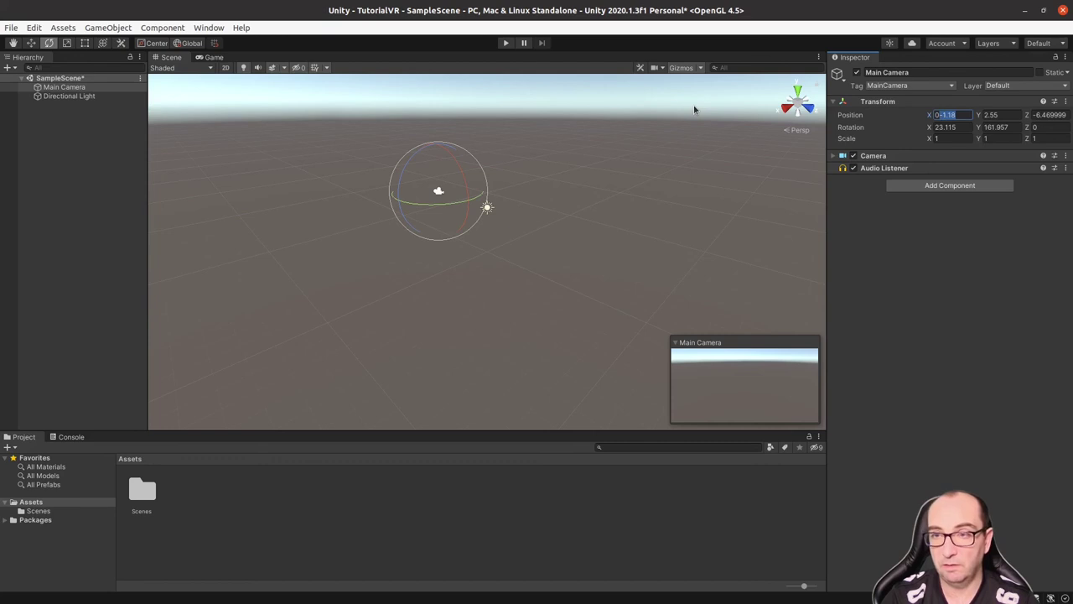
text(0)
- Set the Main Camera's Position X, Y, Z and Rotation X, Y, Z all to 0
key(Tab)
text(0)
key(Tab)
text(0)
key(Tab)
text(0)
key(Tab)
text(0)
key(Tab)
text(0)
key(Tab)
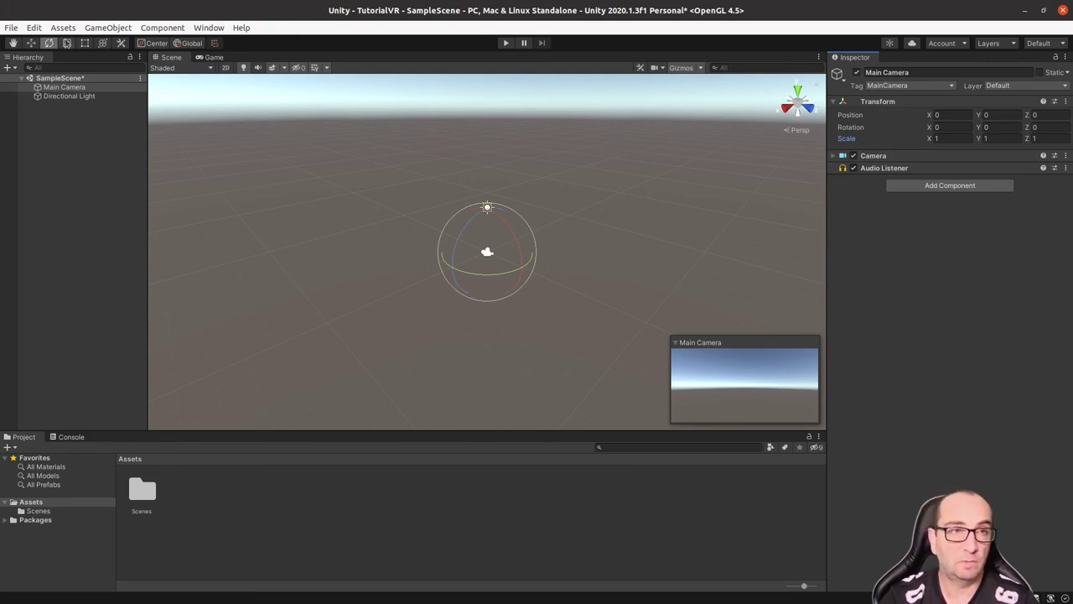
click(30, 43)
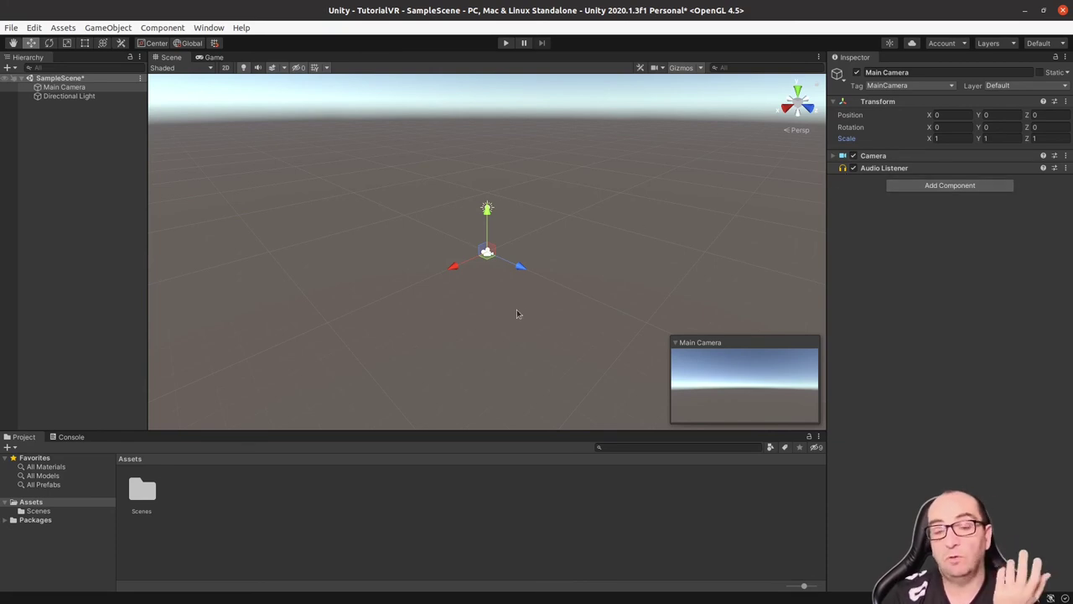
- Expand the Main Camera's Camera component, then inspect the Directional Light's properties
click(835, 157)
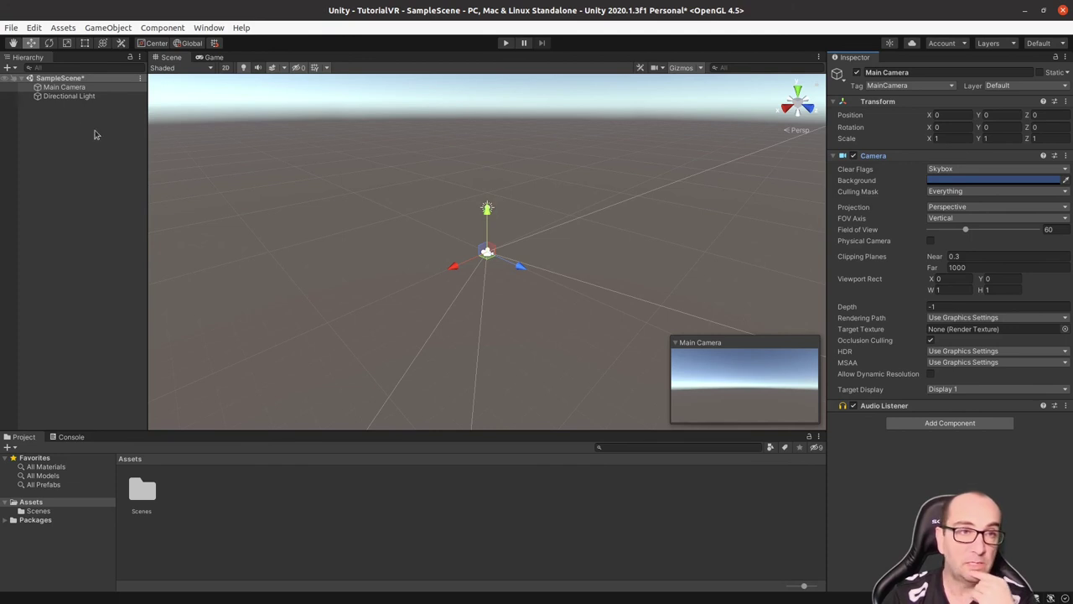
click(137, 97)
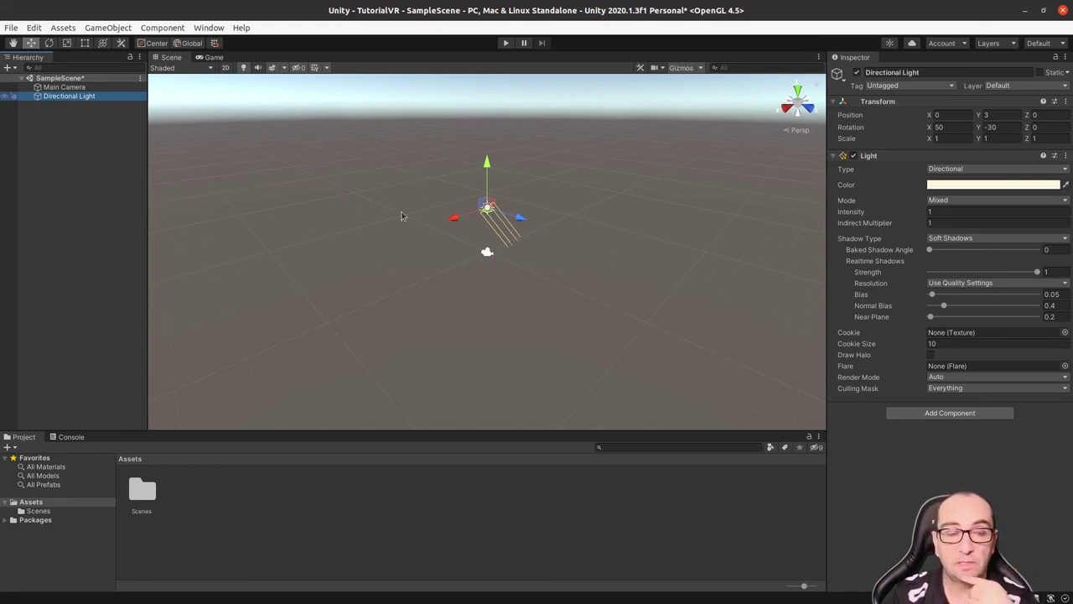
click(955, 415)
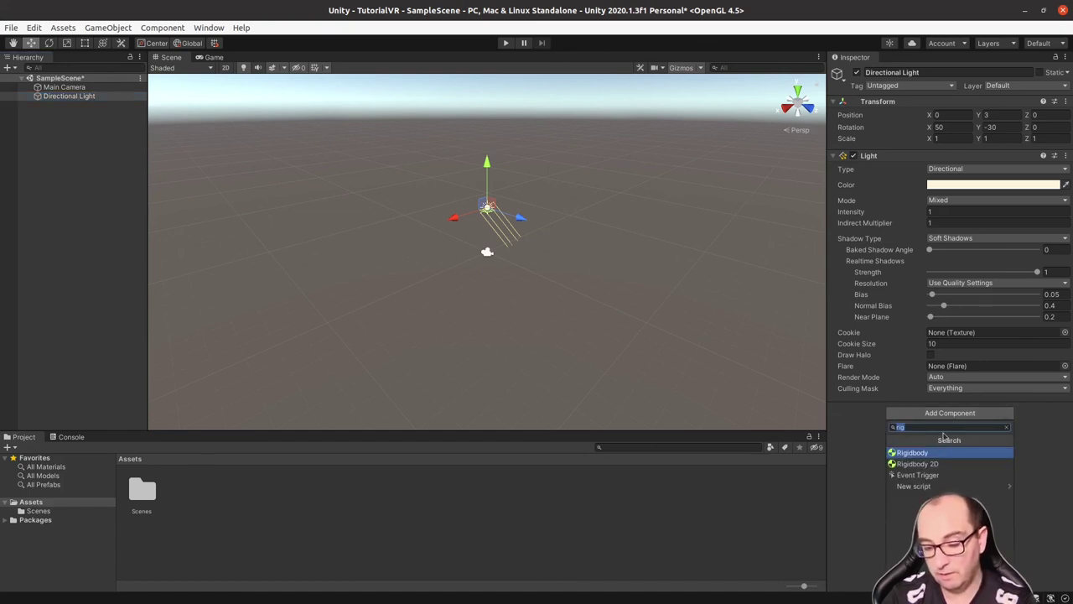
key(BackSpace)
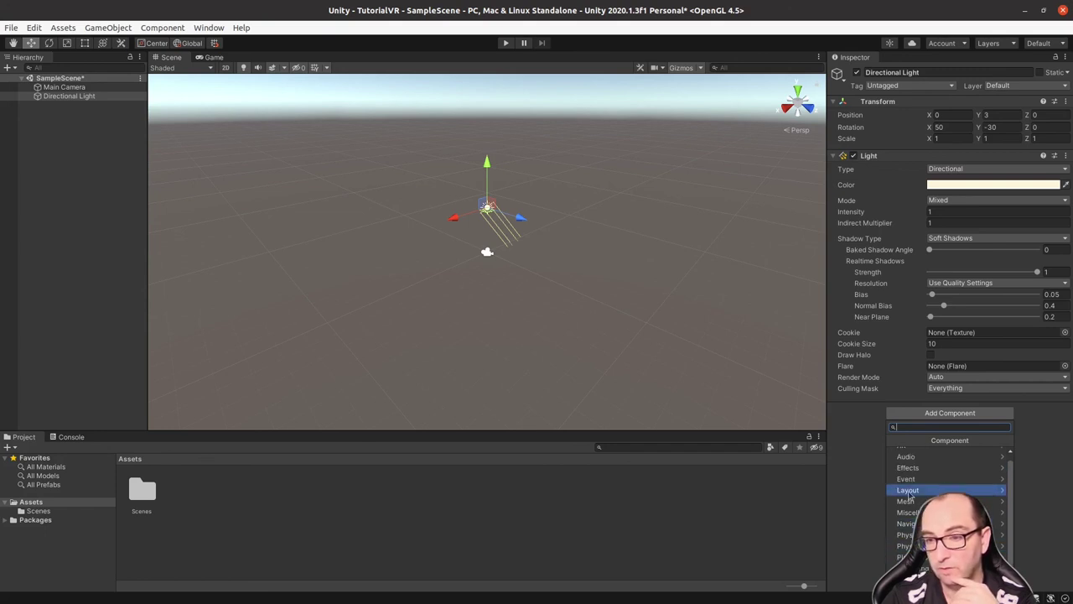
scroll(936, 479, up, 3)
click(932, 467)
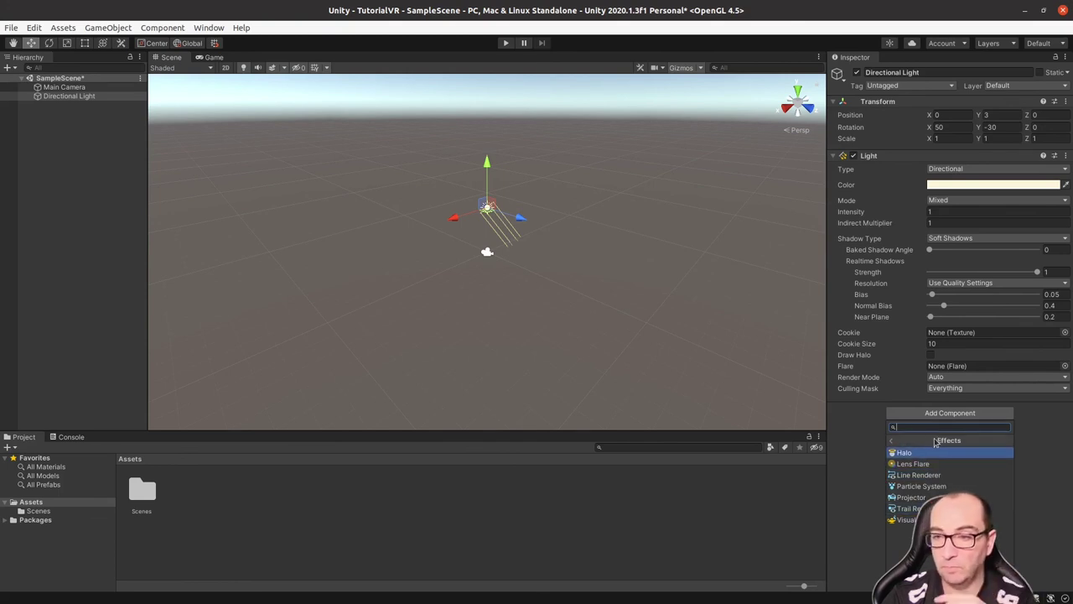
click(925, 442)
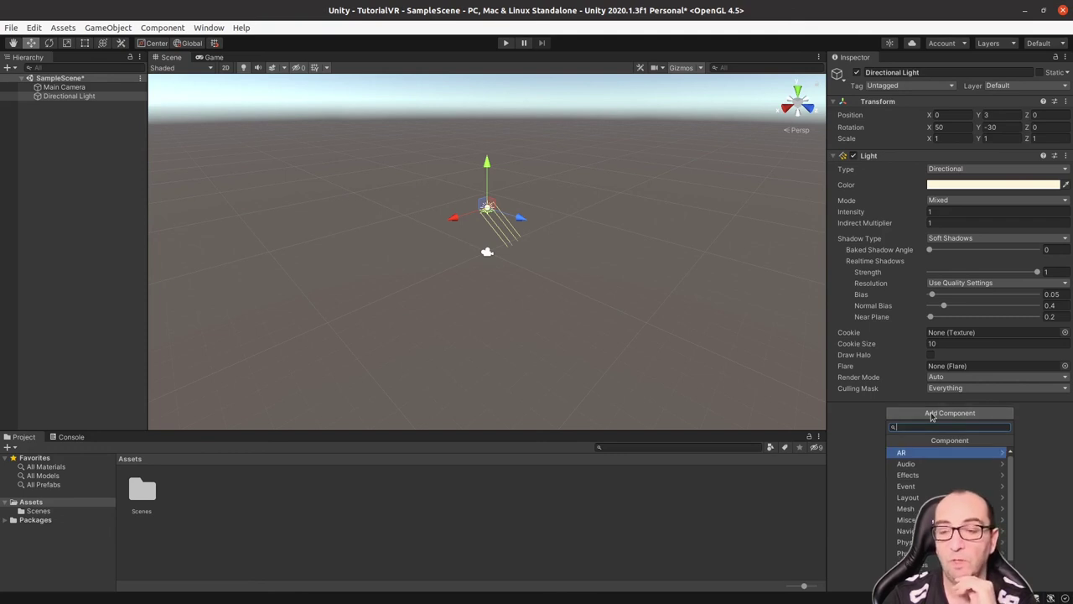
click(866, 439)
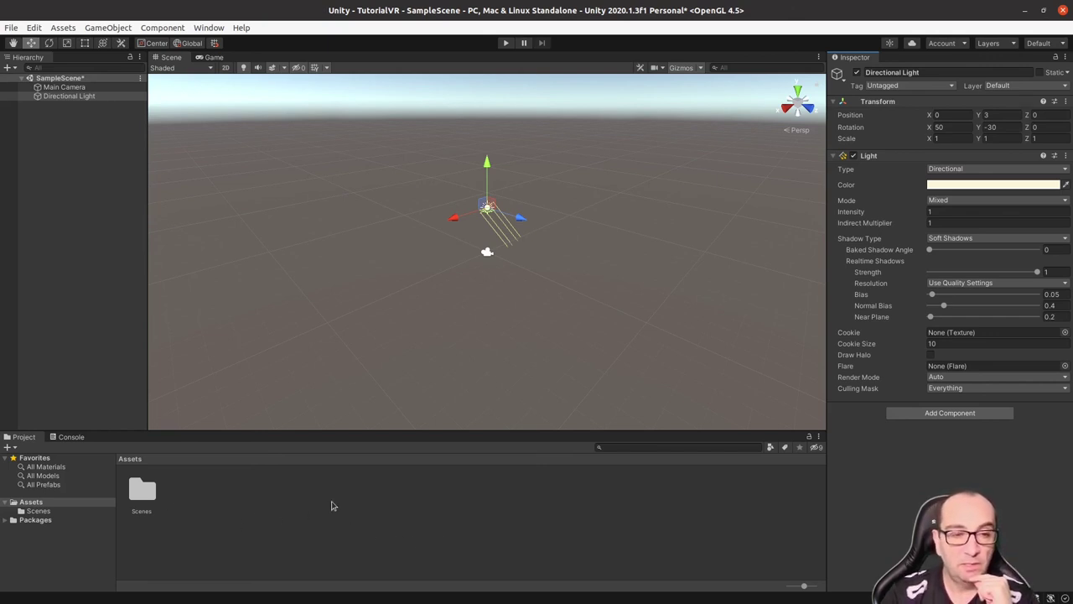
- Rename the SampleScene asset in Assets/Scenes to 'MainScene'
double_click(142, 491)
click(141, 488)
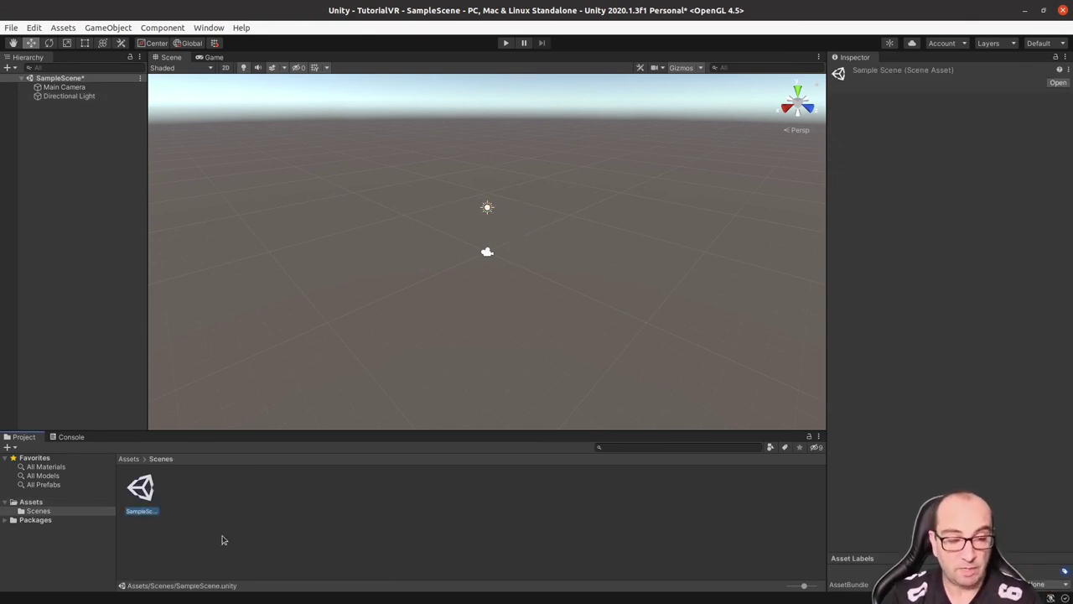
key(F2)
text(M)
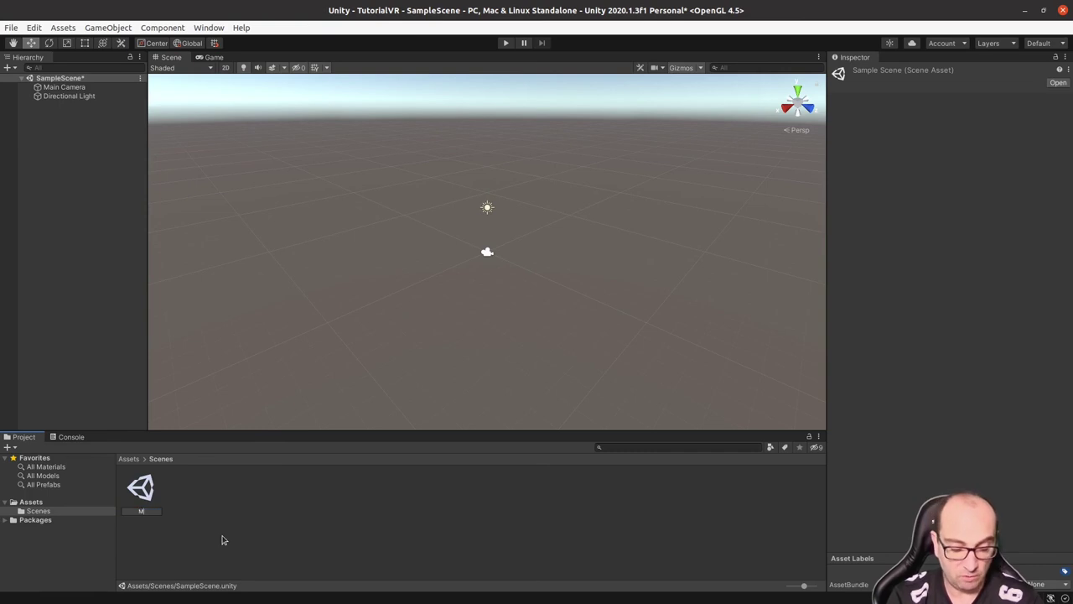
text(ainScene)
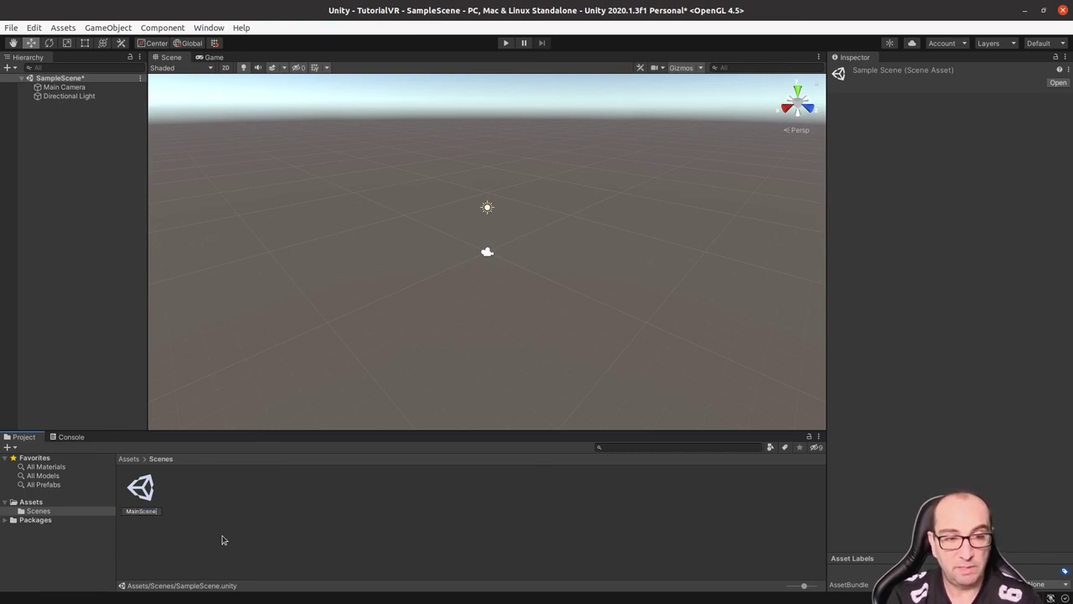
key(Return)
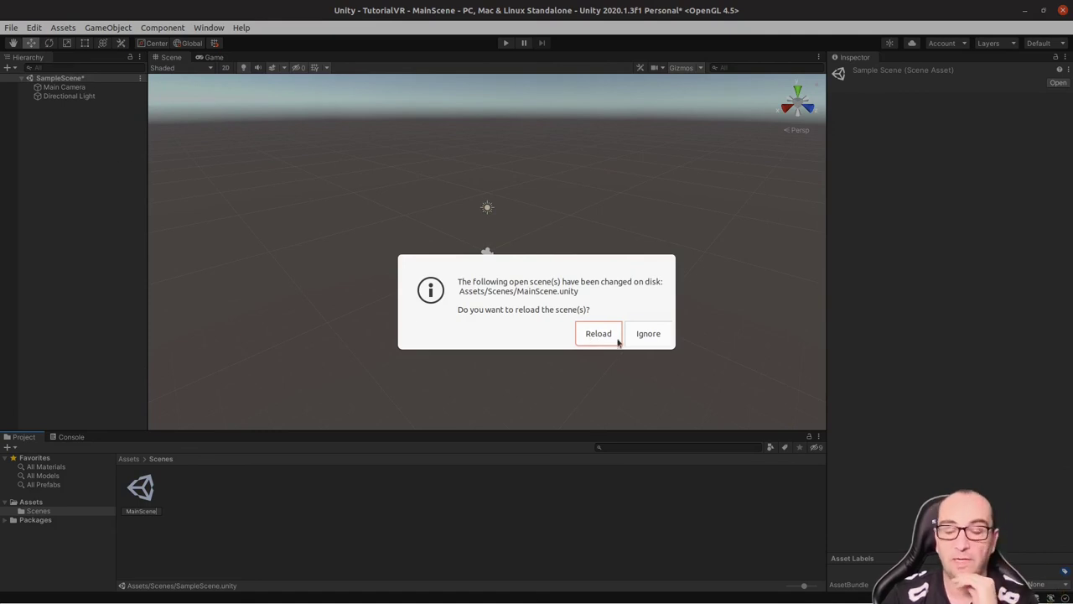
- Reload the renamed MainScene from disk
click(606, 336)
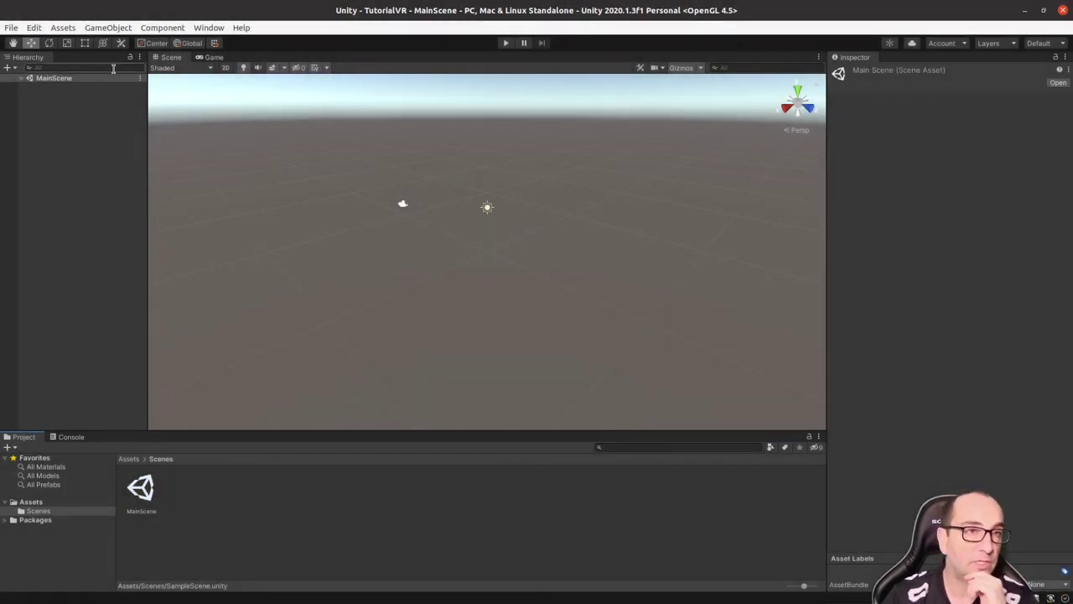